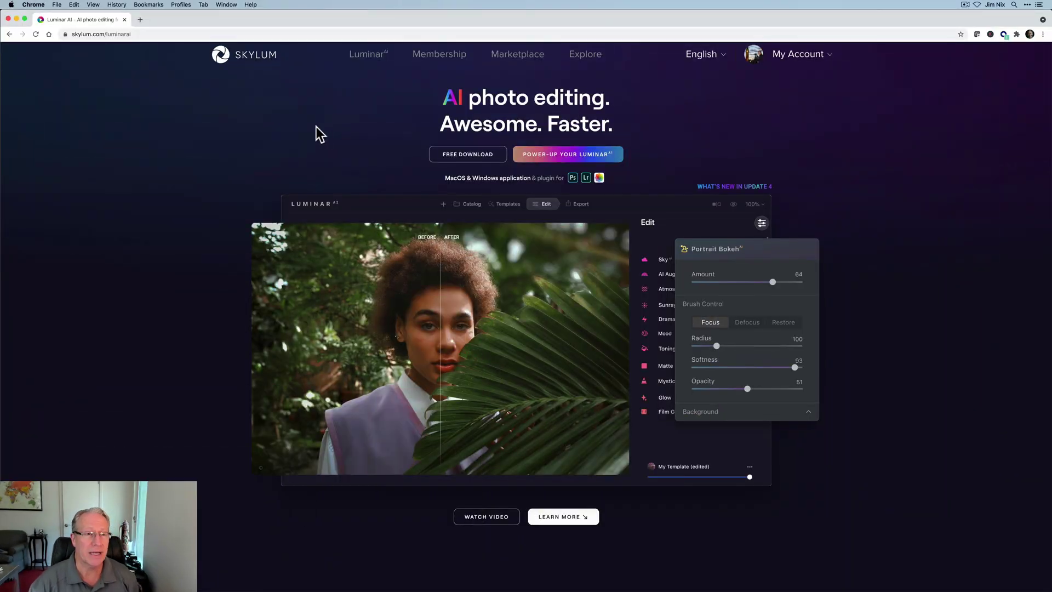
Drop down the Marketplace menu on the Skylum Luminar AI page
mouse_move(500, 57)
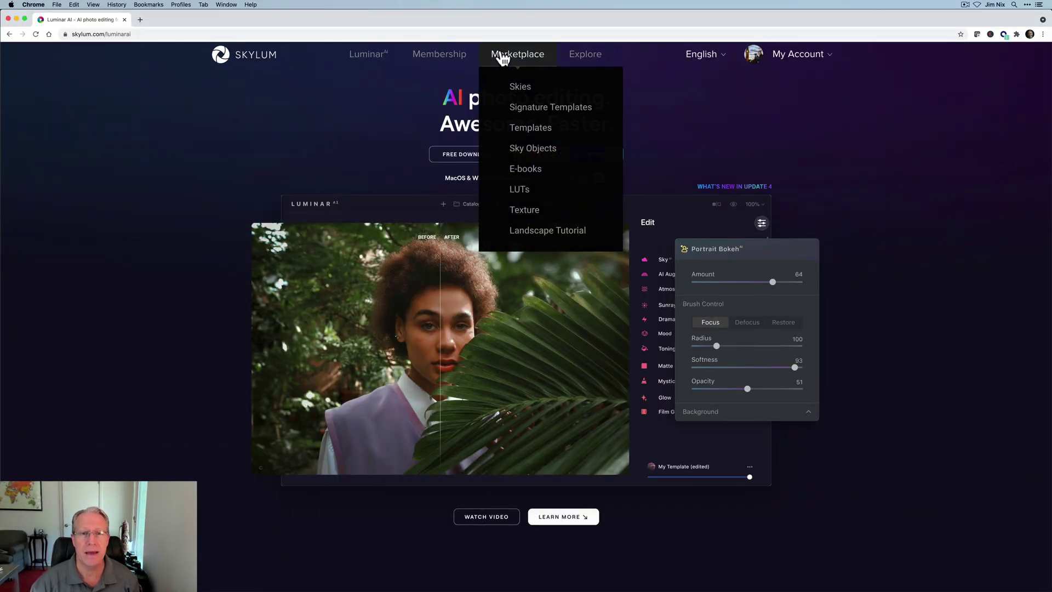
Open Signature Templates and scroll down to the $19.00 Memorable Moments collection
left_click(528, 111)
scroll(107, 415, "down", 1)
scroll(106, 415, "down", 10)
scroll(107, 414, "down", 4)
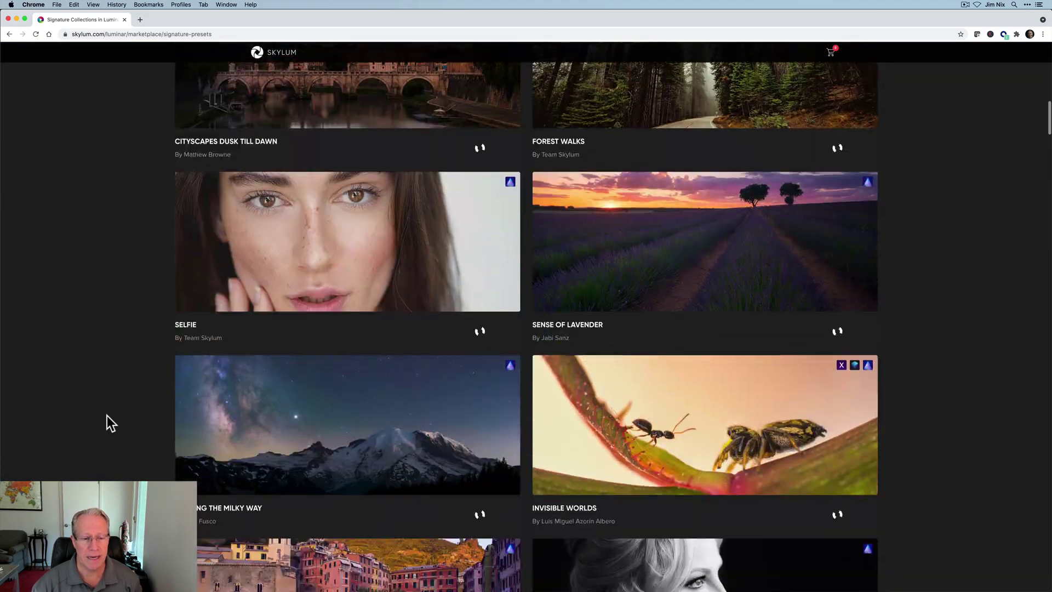
scroll(107, 415, "down", 4)
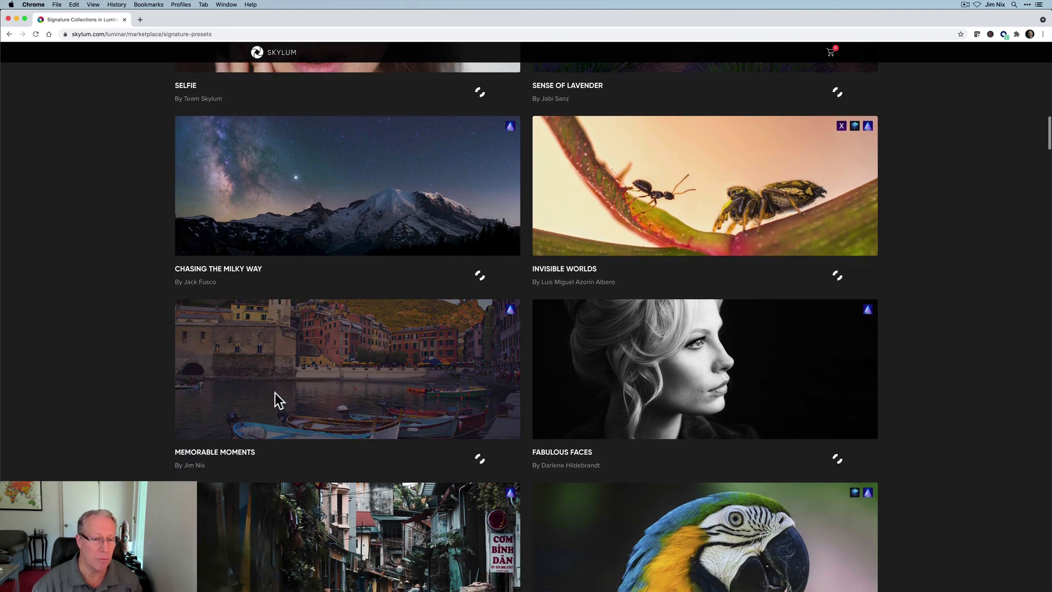
mouse_move(338, 411)
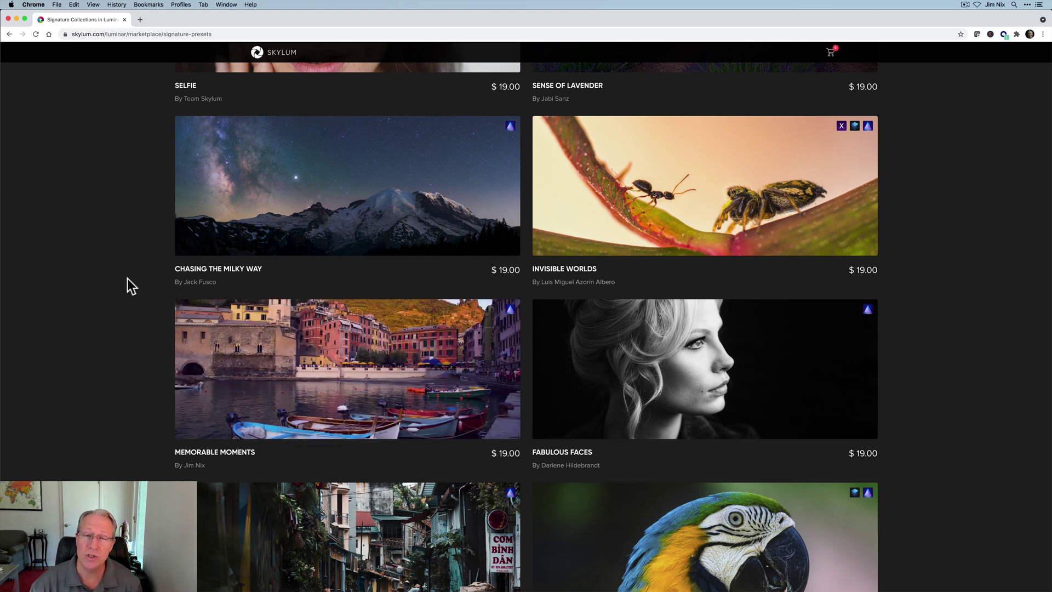
left_click(124, 19)
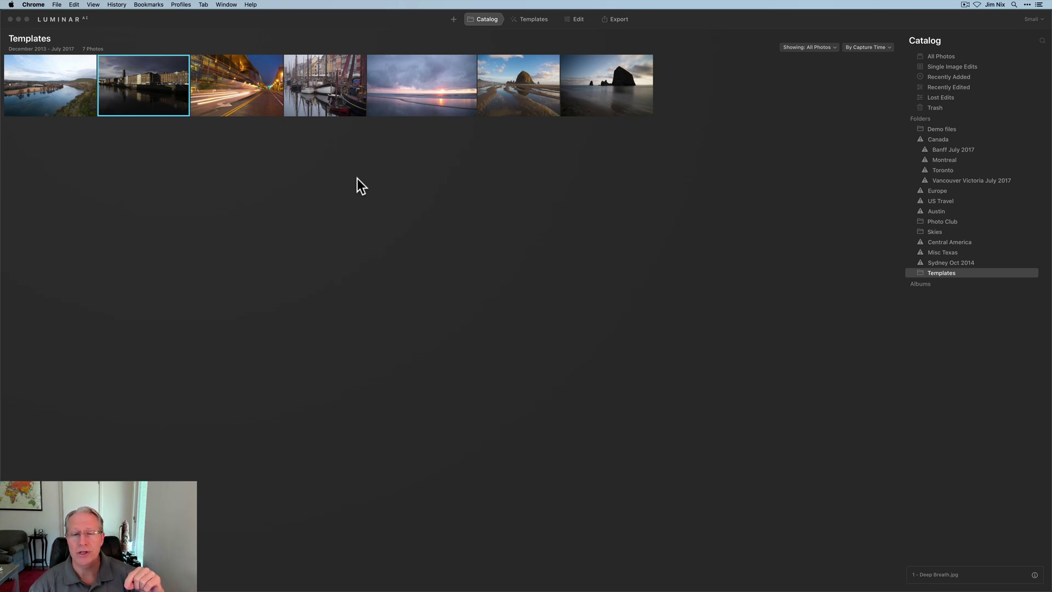
left_click(93, 19)
left_click(47, 6)
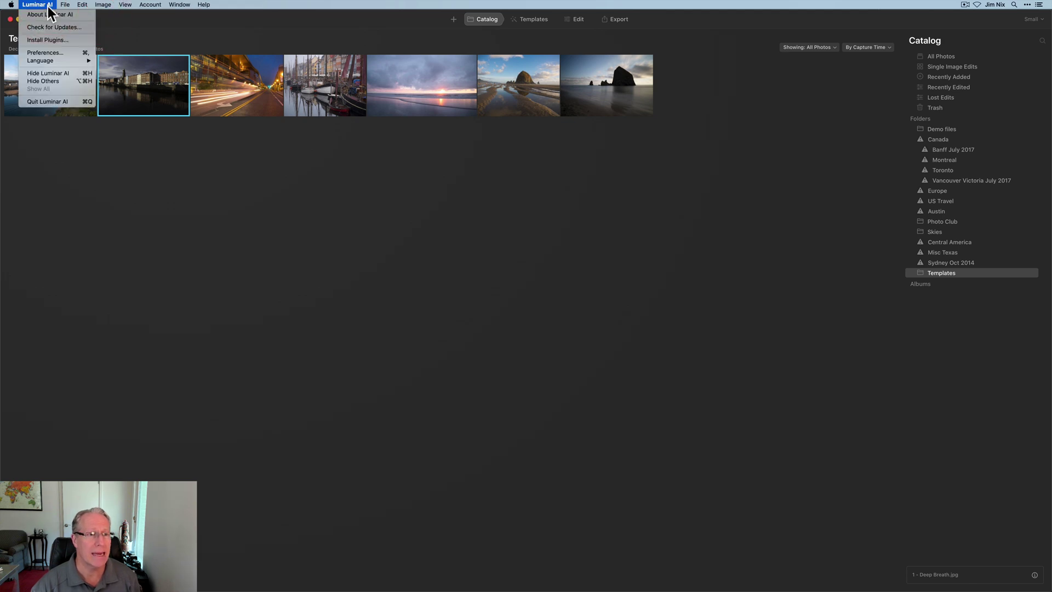
mouse_move(65, 5)
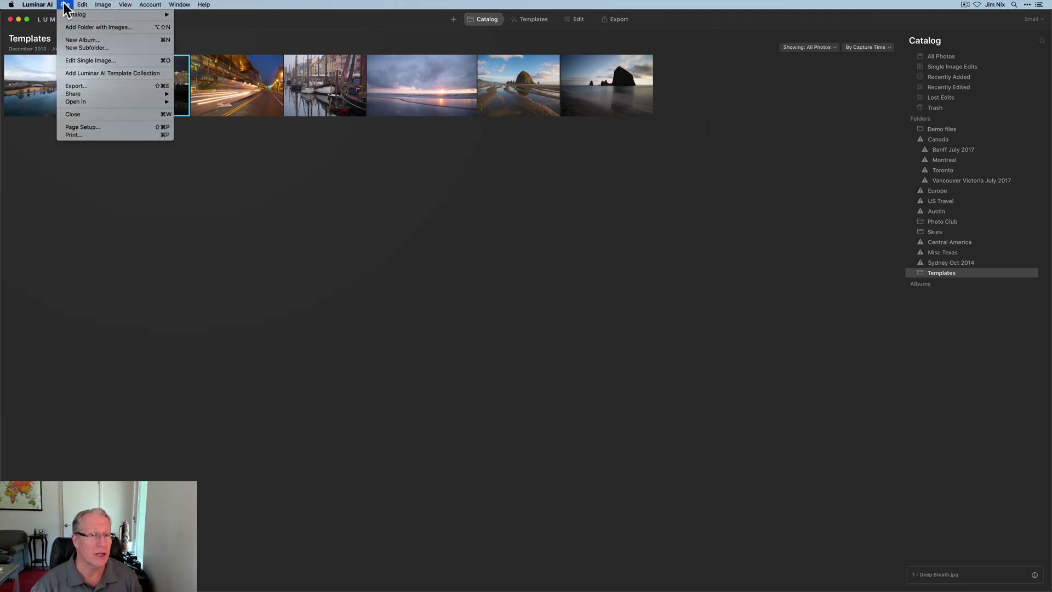
left_click(73, 71)
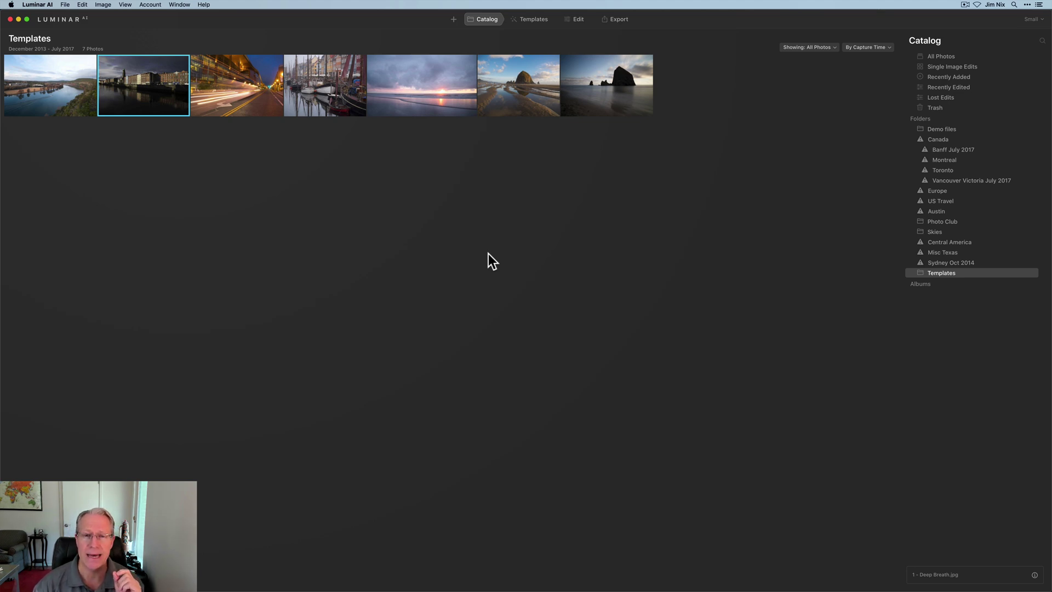
Show the Purchased template collections for the riverside city photo
left_click(528, 23)
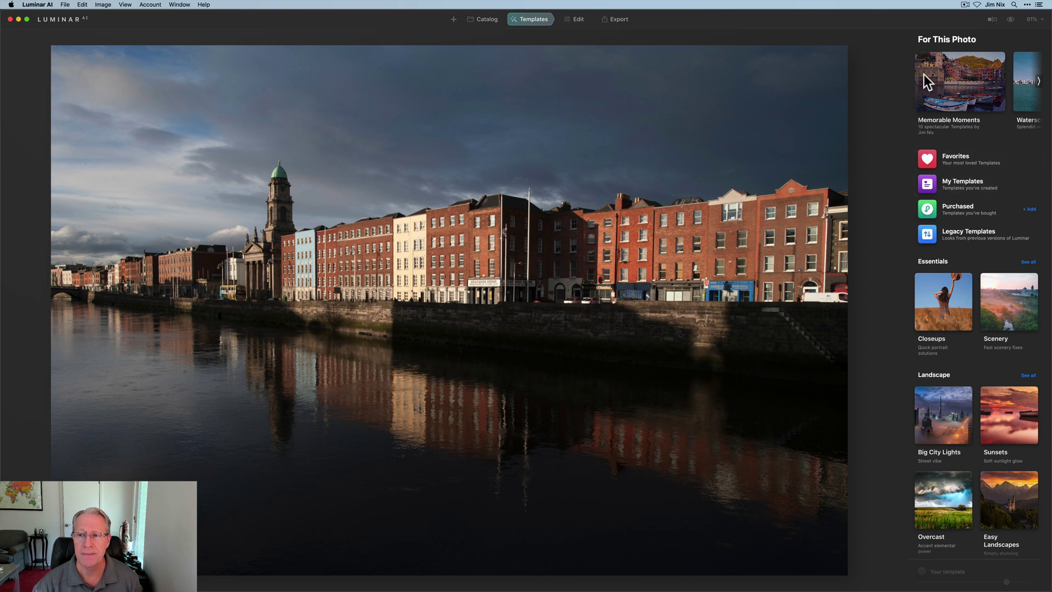
left_click(961, 210)
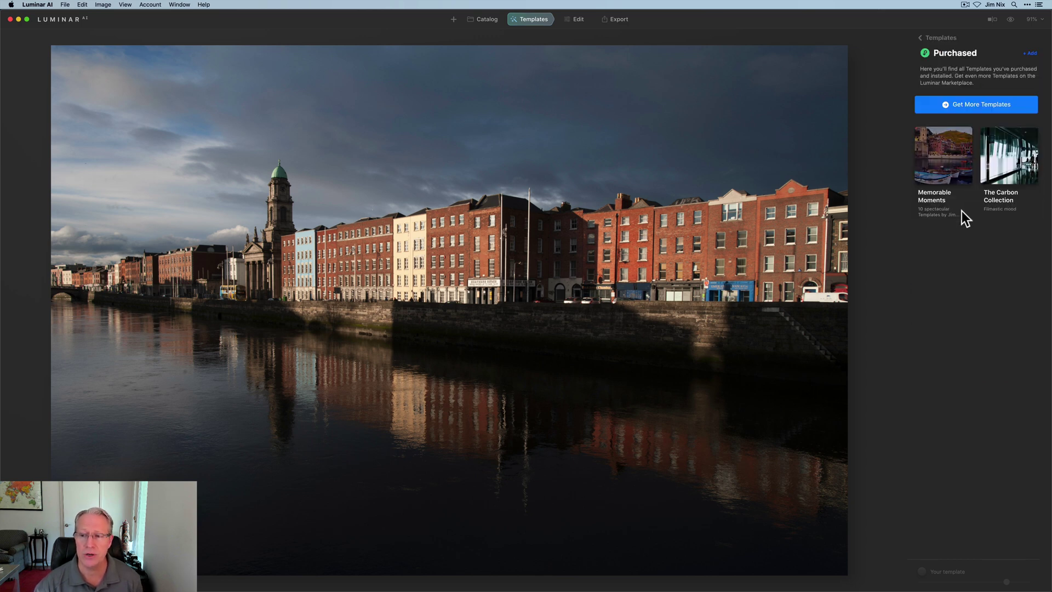
Try Deep Breath, Detachment and Enthrallment, then apply Introspection at slightly reduced strength
left_click(940, 157)
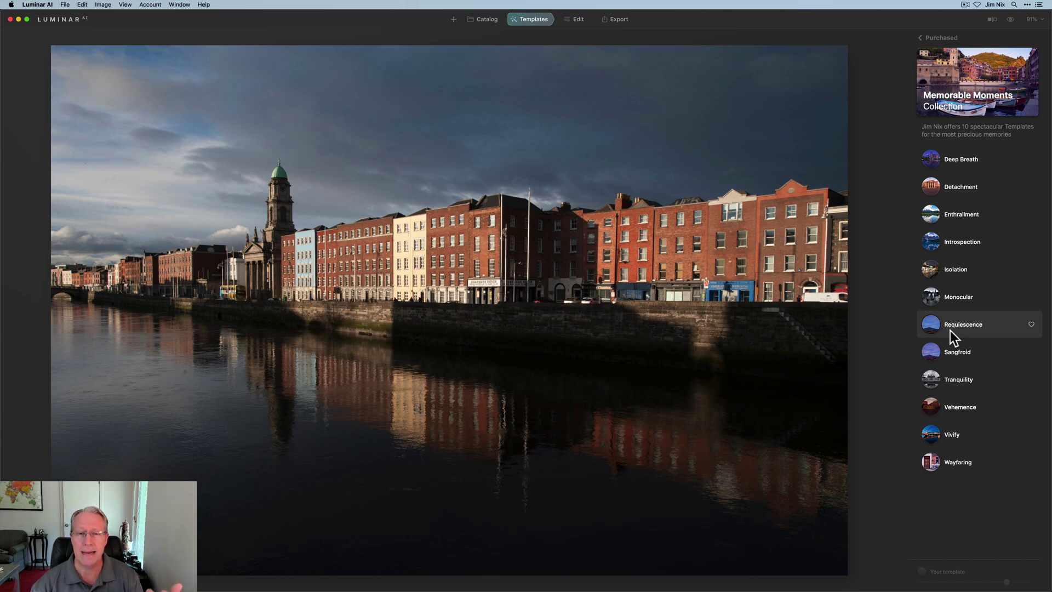
left_click(956, 158)
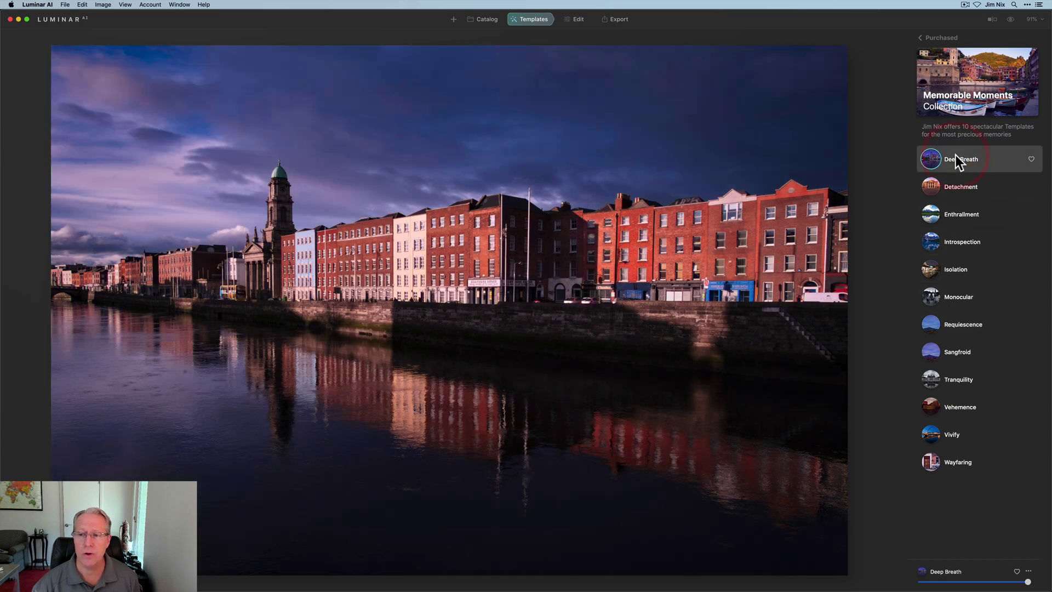
left_click(957, 187)
left_click(957, 210)
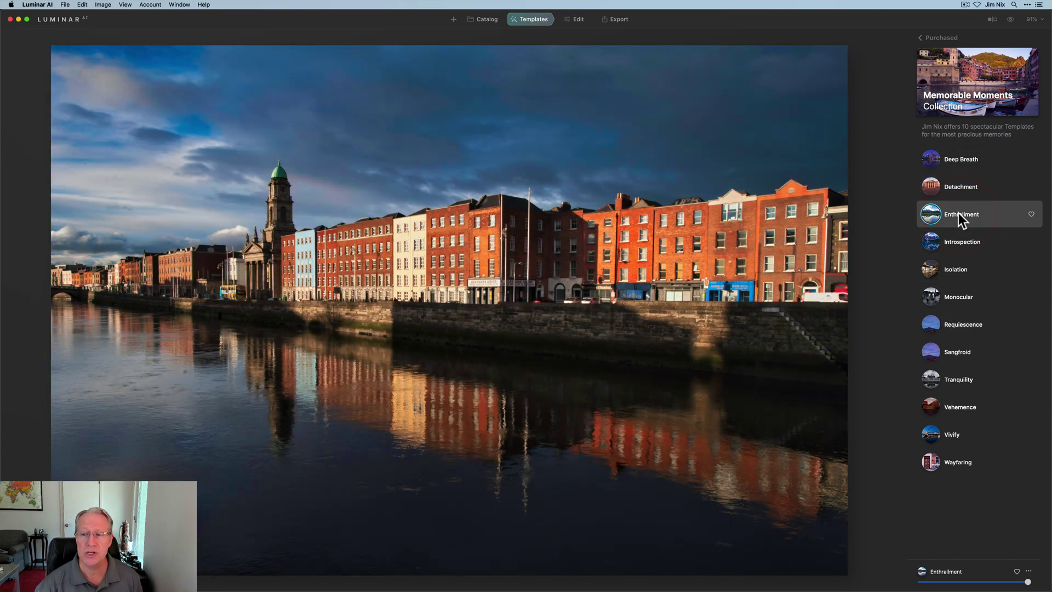
left_click(958, 249)
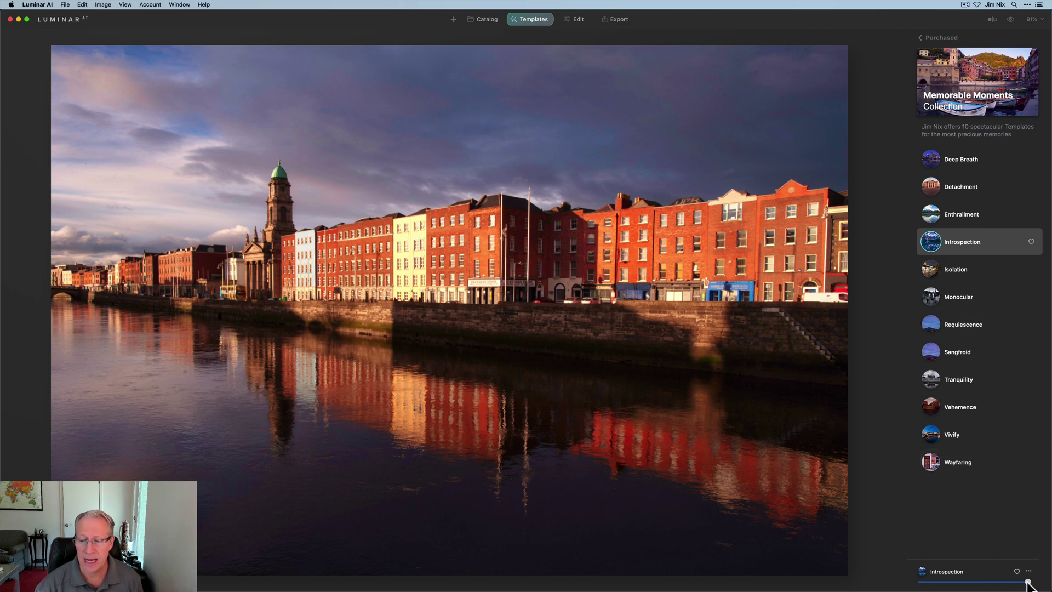
mouse_move(1028, 585)
left_mouse_down()
mouse_move(966, 583)
mouse_move(1039, 584)
left_mouse_up()
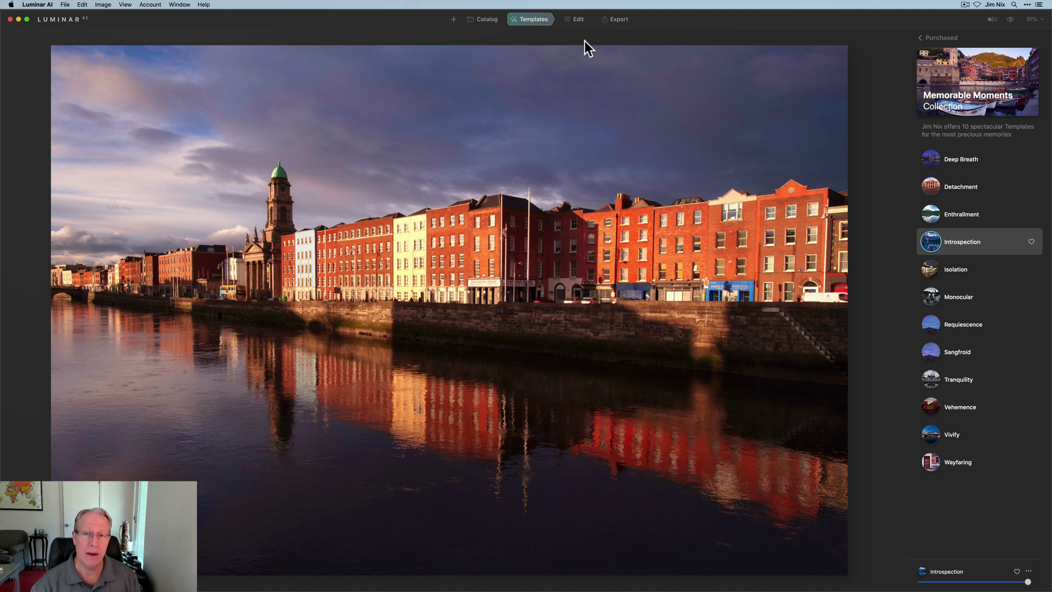
In Edit, raise Enhance Accent to 56 and lower Color Vibrance to -22
left_click(575, 23)
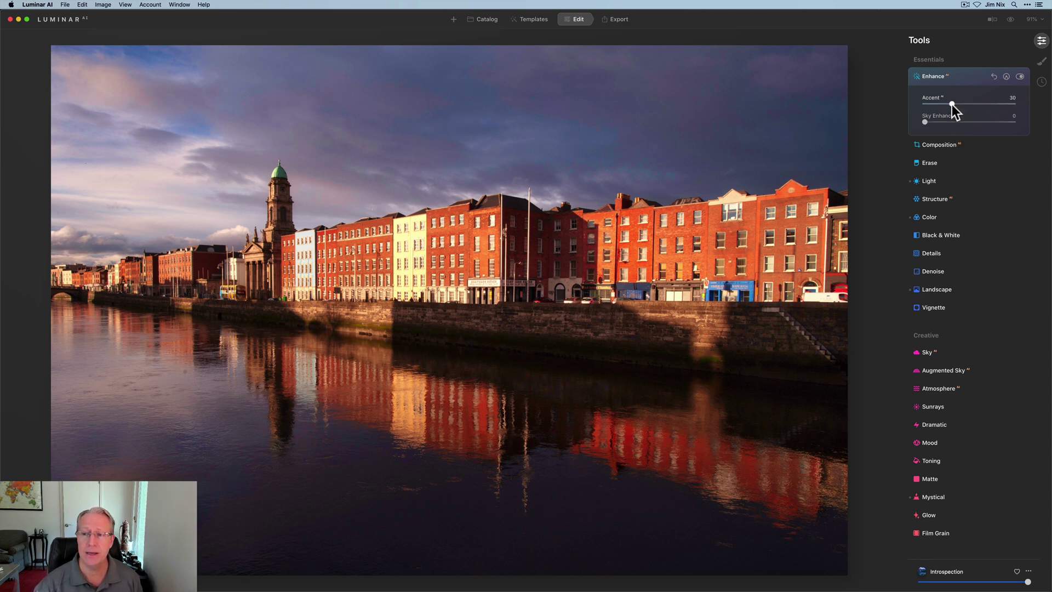
left_click_drag(952, 104, 974, 98)
left_click(939, 218)
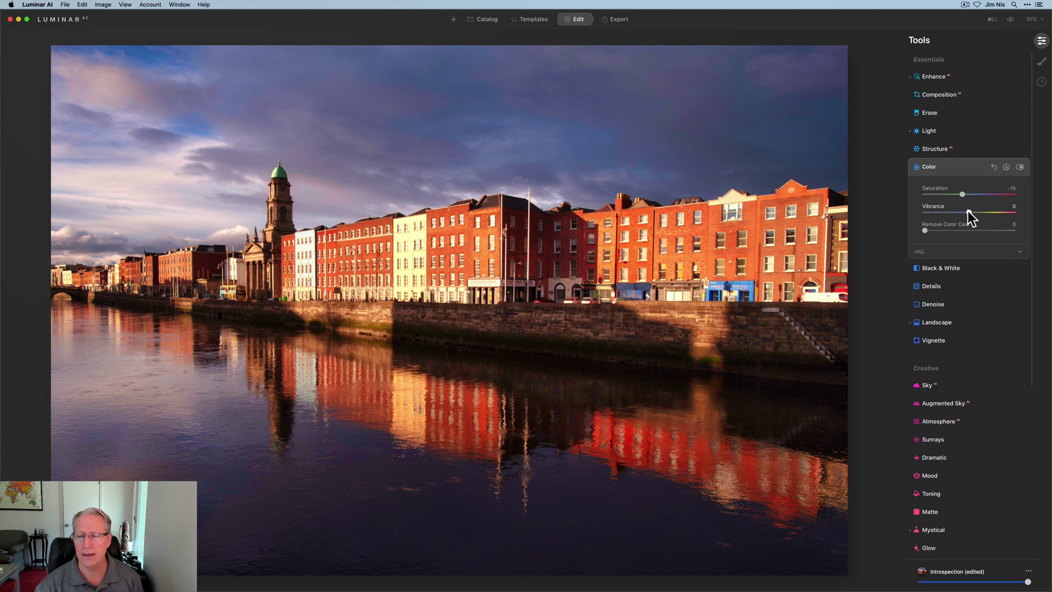
left_click_drag(968, 213, 959, 212)
Switch HSL to Saturation mode to reduce orange to -35, and review the template options
left_click(919, 252)
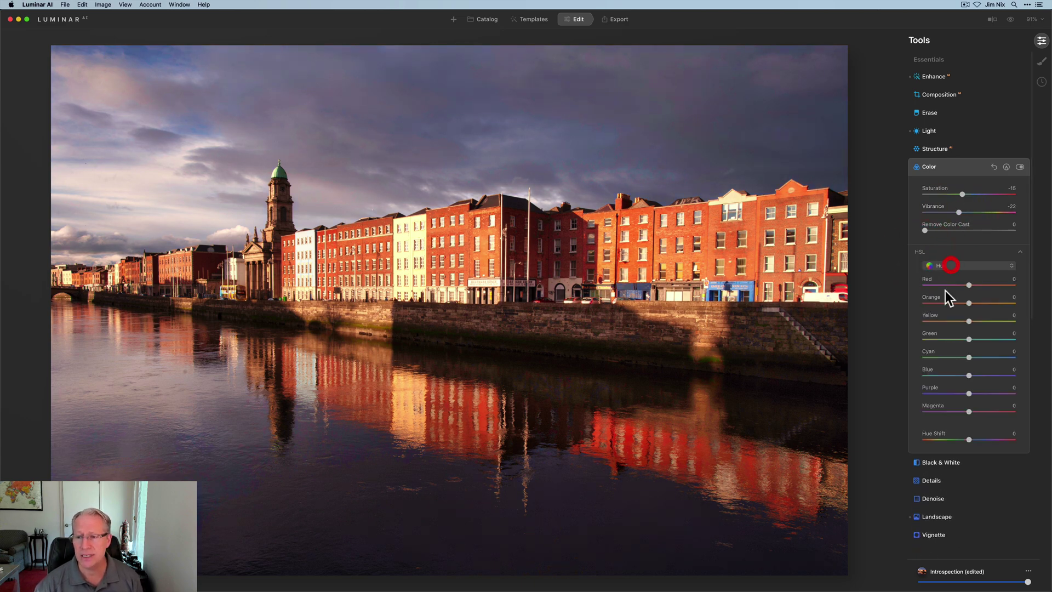
left_click(951, 265)
left_click(952, 287)
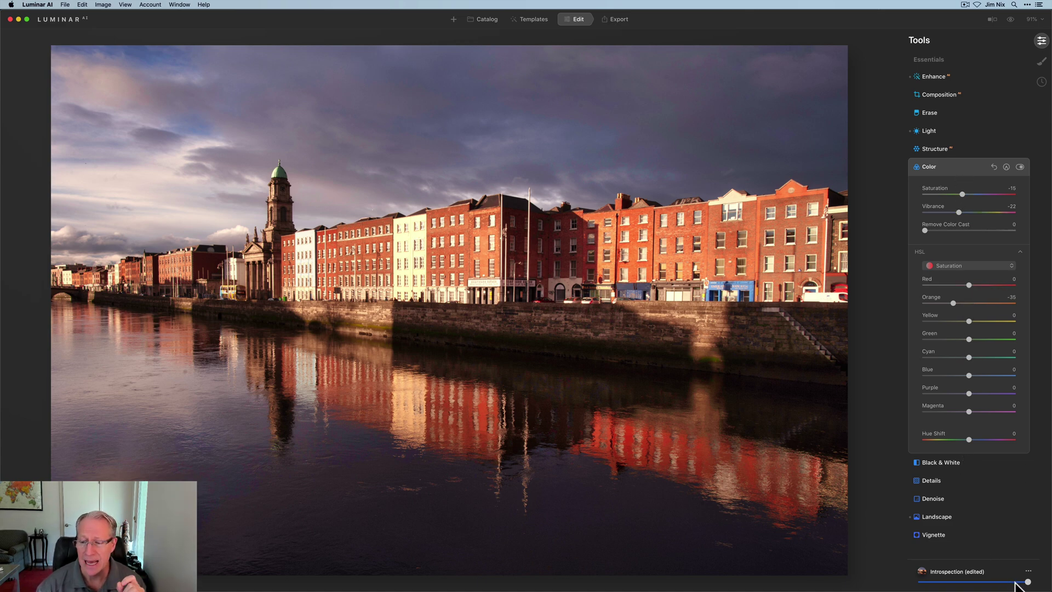
left_click(1028, 570)
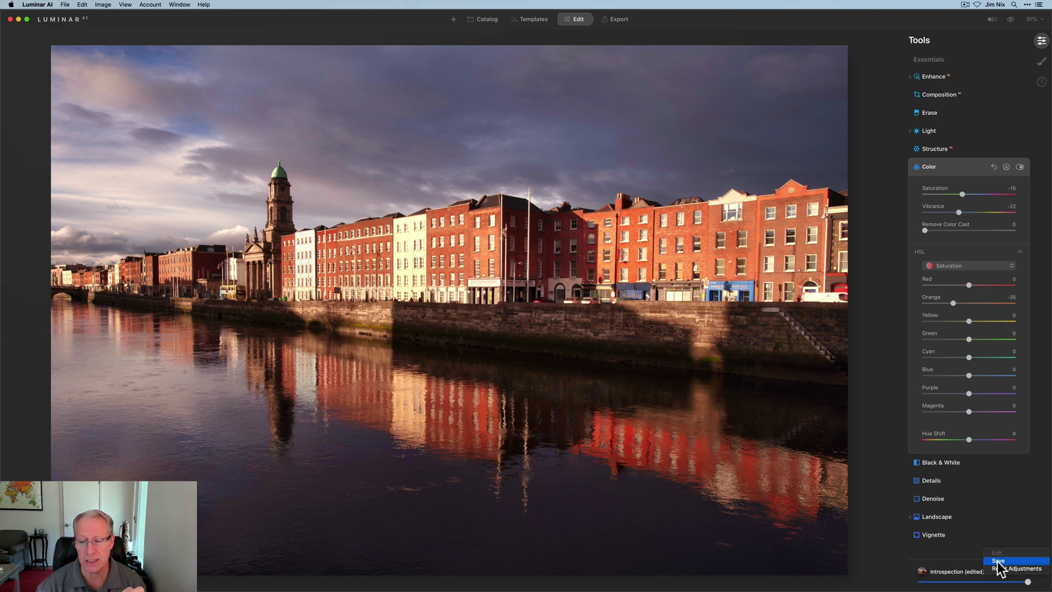
left_click(882, 461)
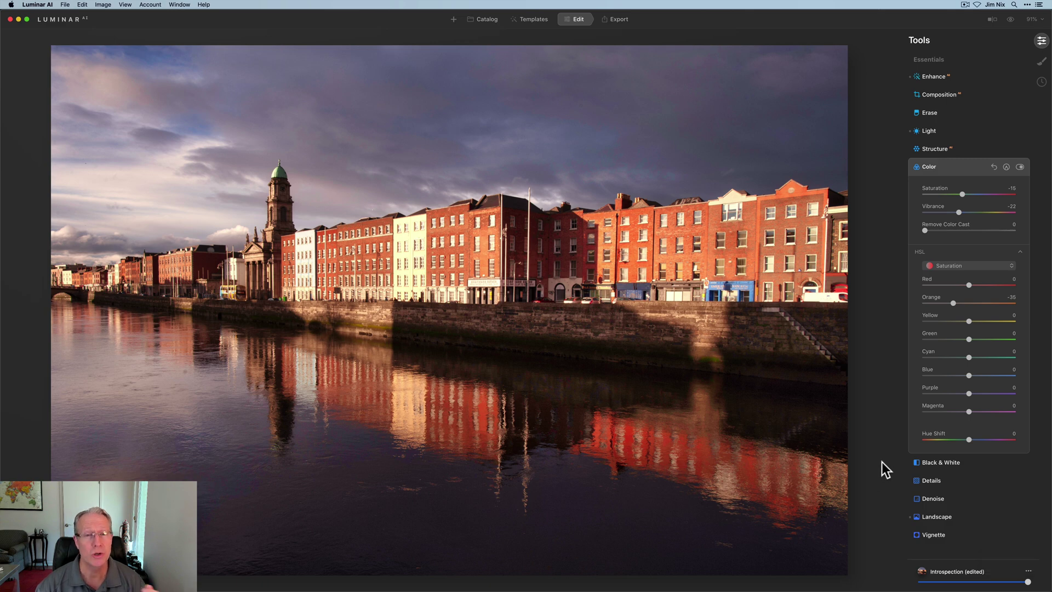
Open the river photo from the Templates folder and compare Monocular and Tranquility with the original
left_click(477, 20)
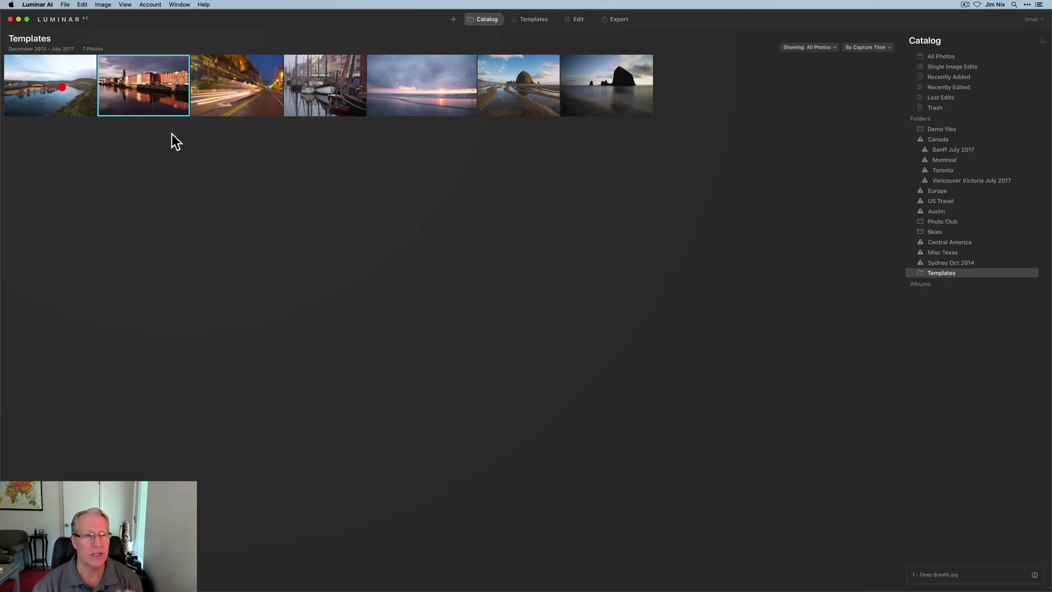
left_click(64, 92)
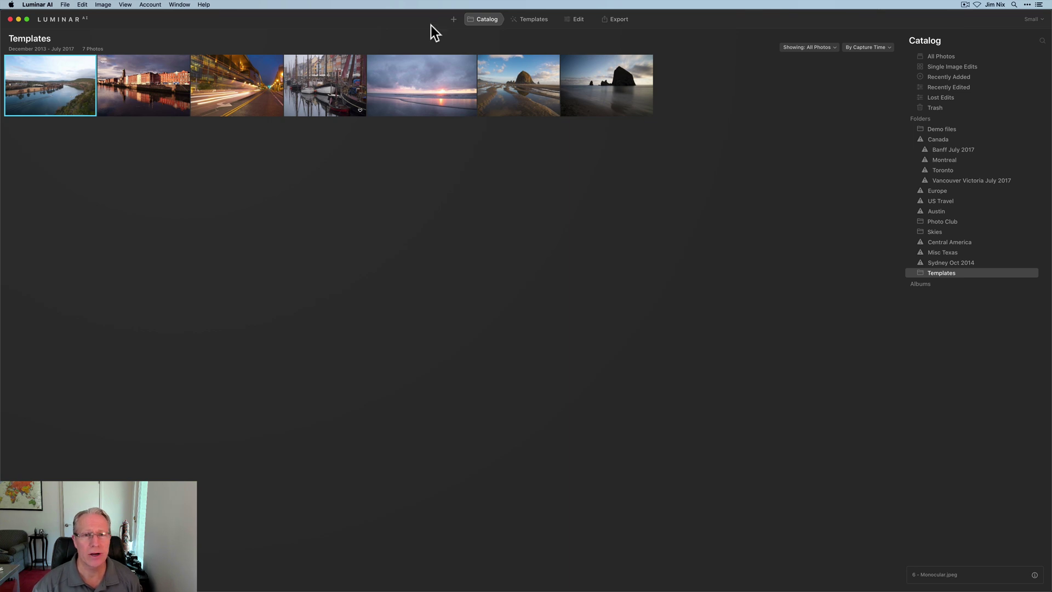
left_click(545, 22)
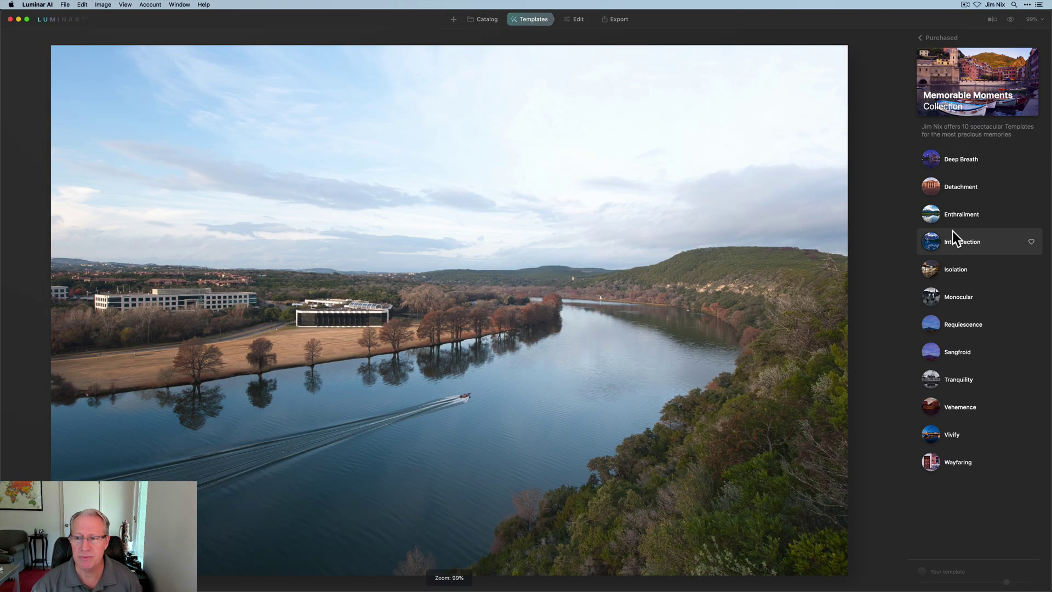
left_click(953, 297)
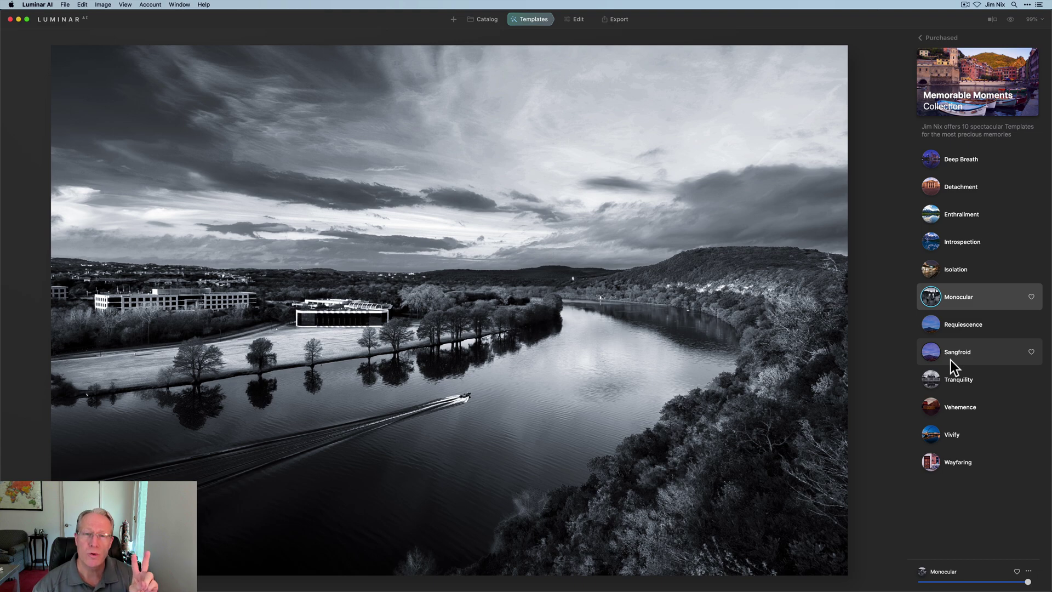
left_click(955, 384)
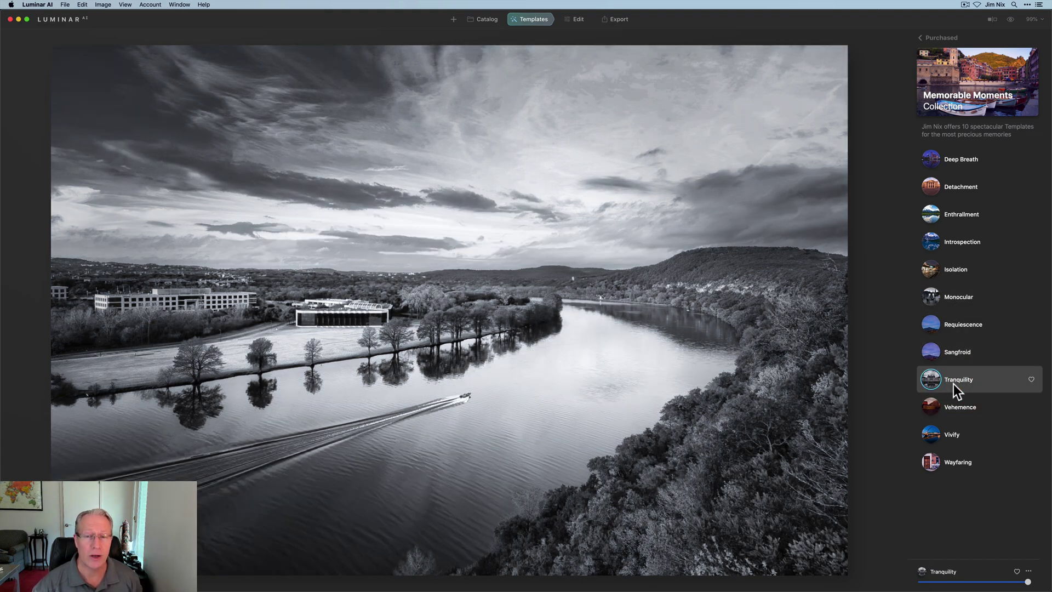
left_click(969, 297)
left_click(967, 294)
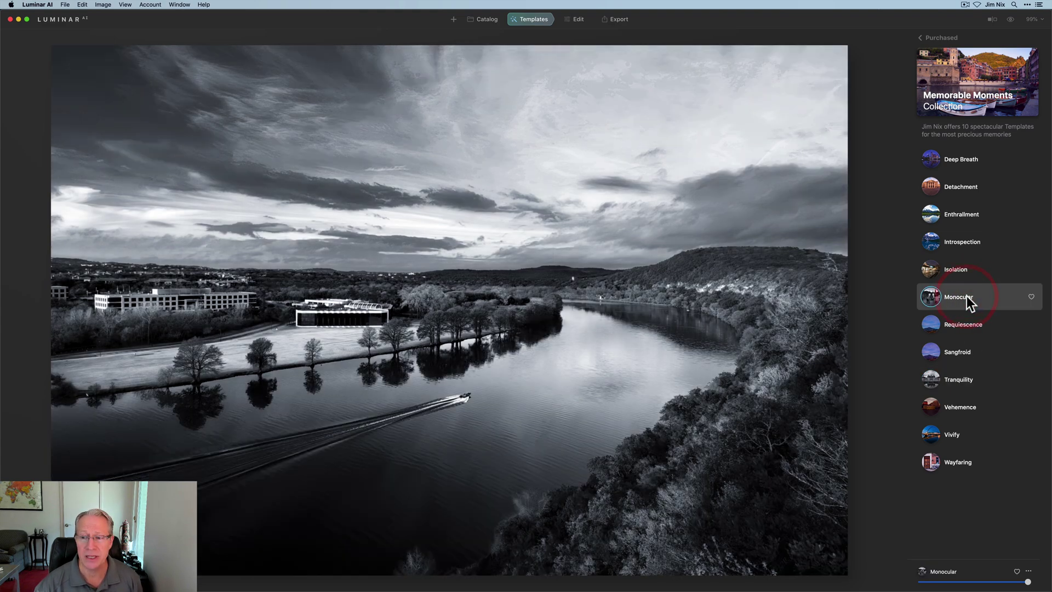
left_click(1010, 20)
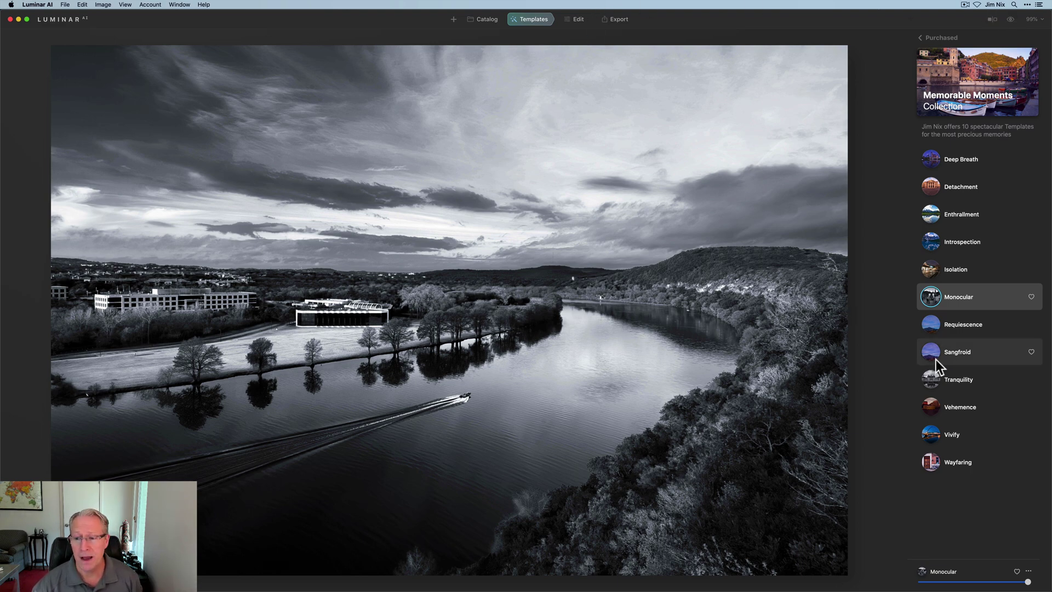
Try Vehemence and Vivify, apply Wayfaring, then select the beach sunset photo in the catalog
left_click(948, 406)
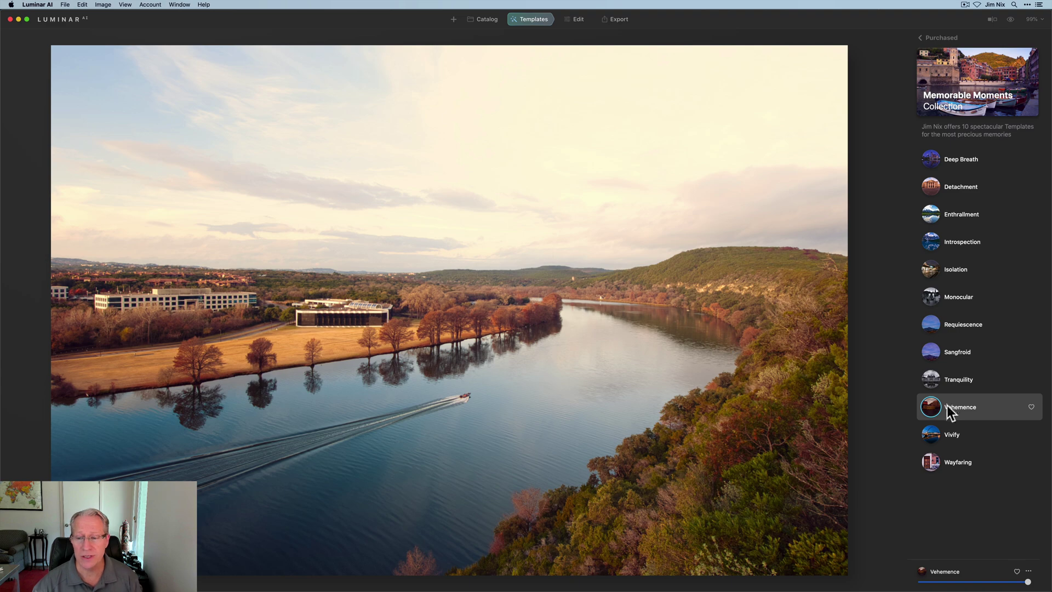
left_click(946, 435)
left_click(946, 461)
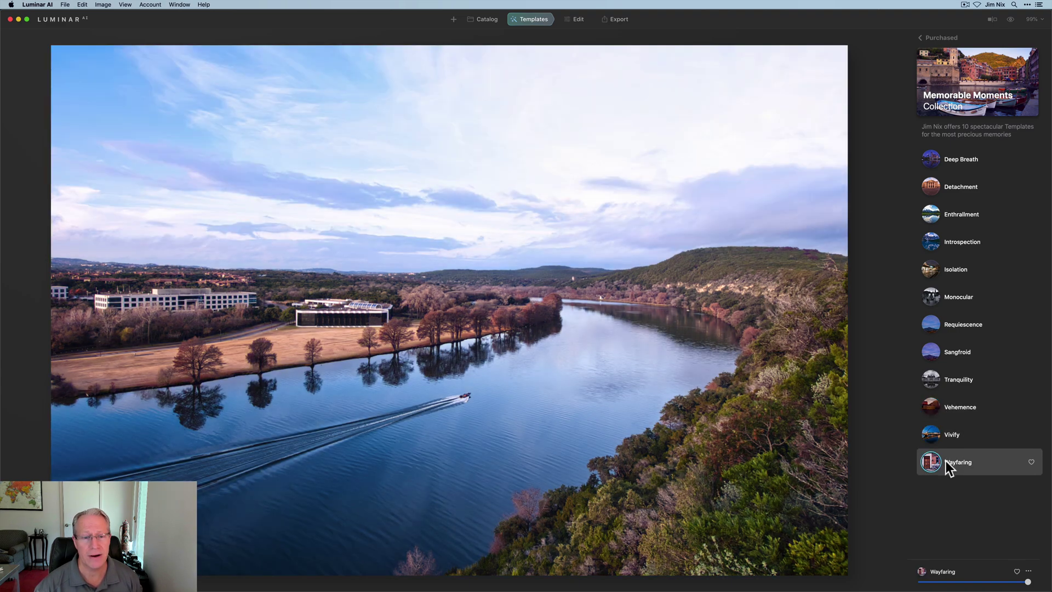
left_click(484, 20)
left_click(435, 96)
Open the sunset photo and try Deep Breath through Isolation, ending on Monocular
left_click(533, 20)
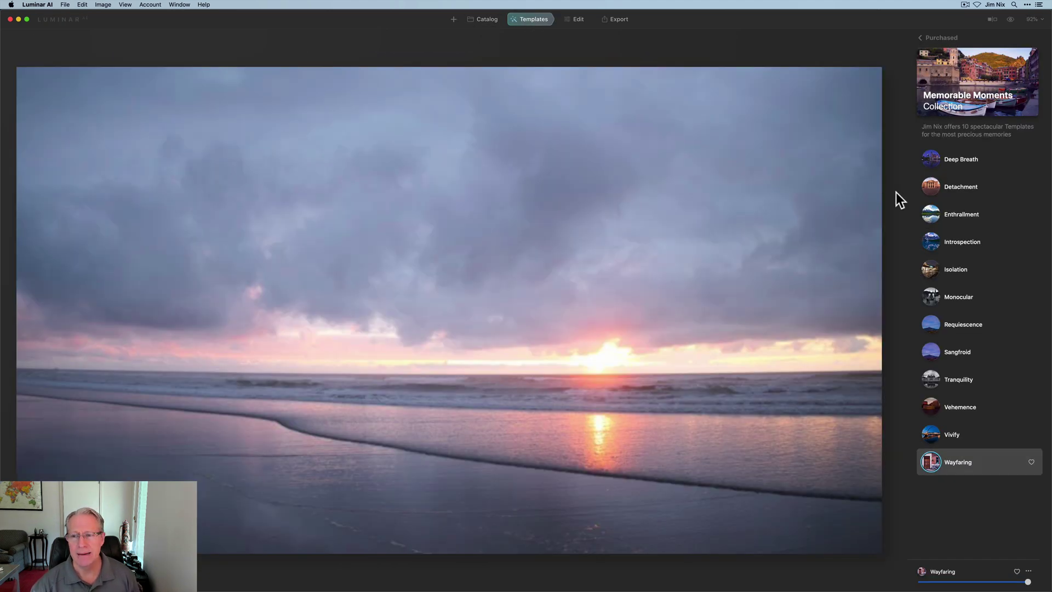
left_click(966, 199)
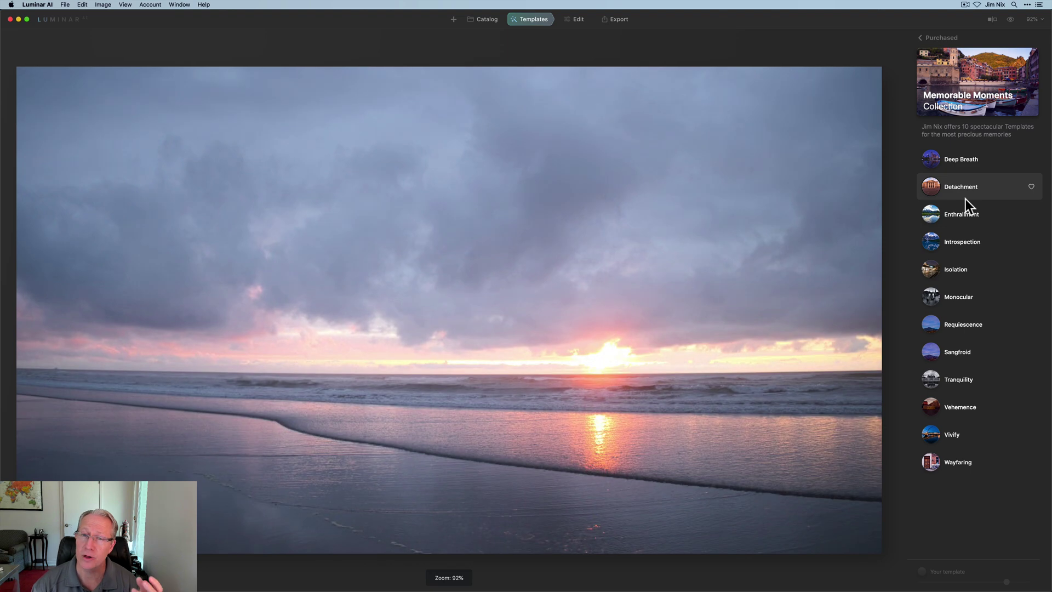
left_click(967, 159)
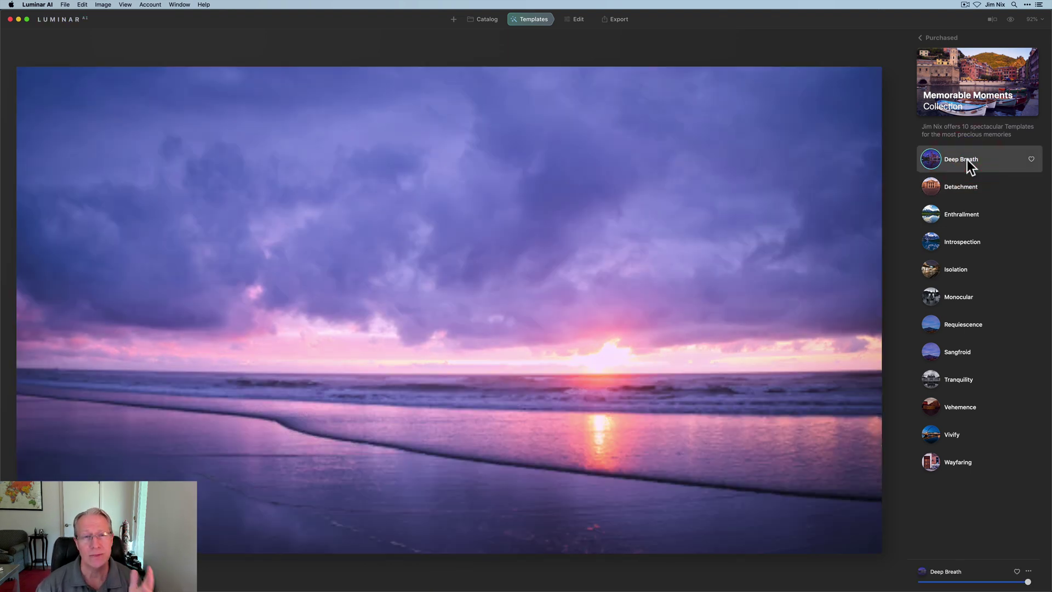
left_click(963, 191)
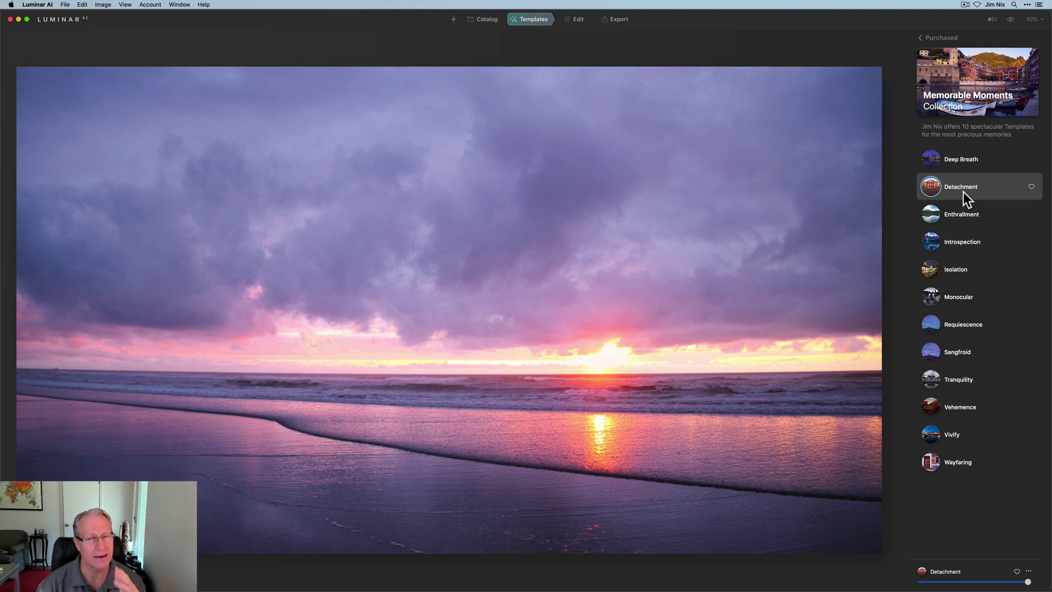
left_click(964, 216)
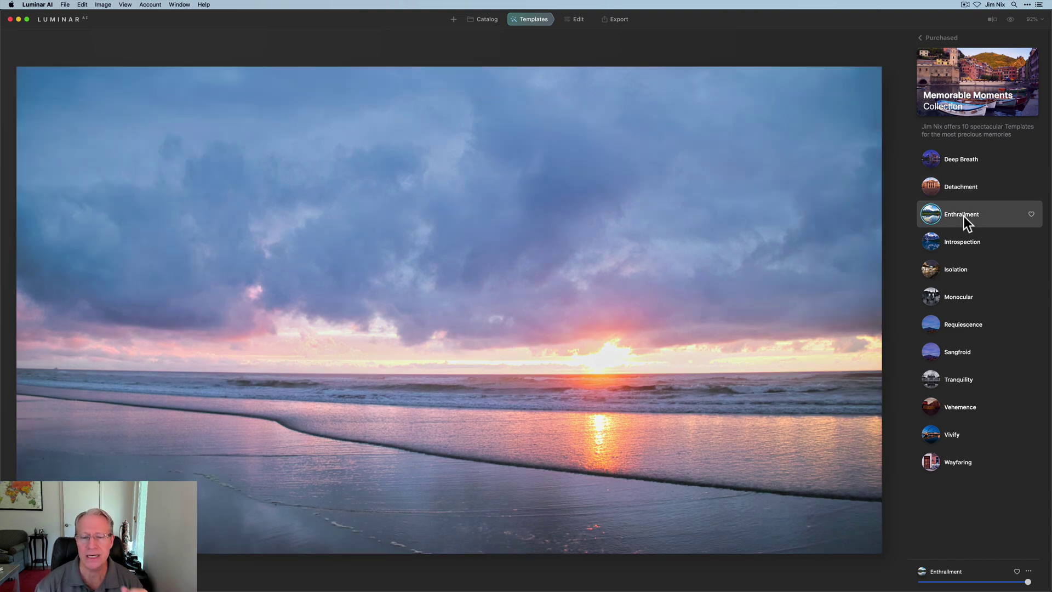
left_click(965, 241)
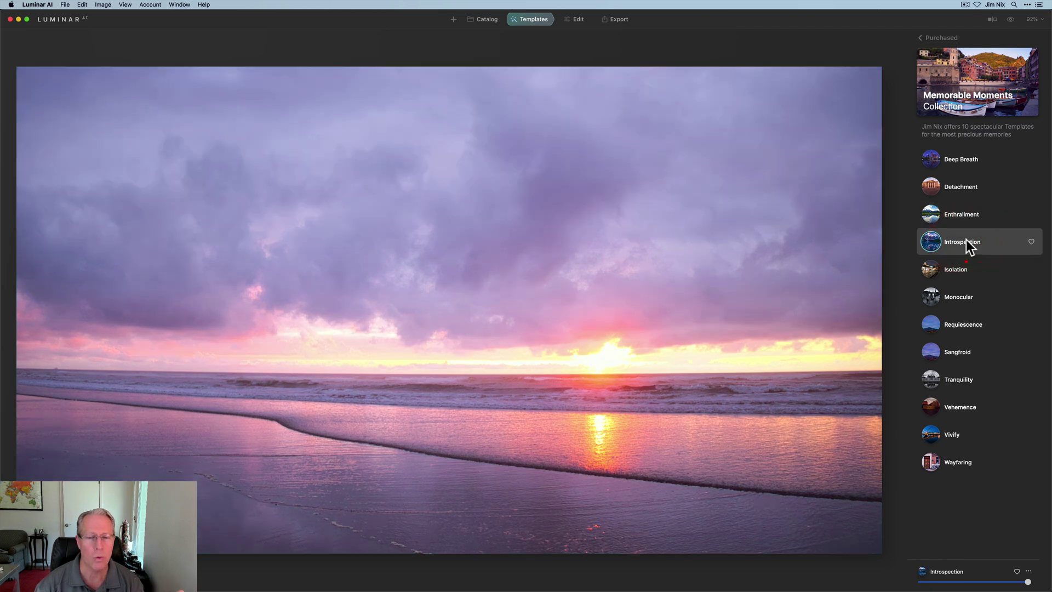
left_click(965, 262)
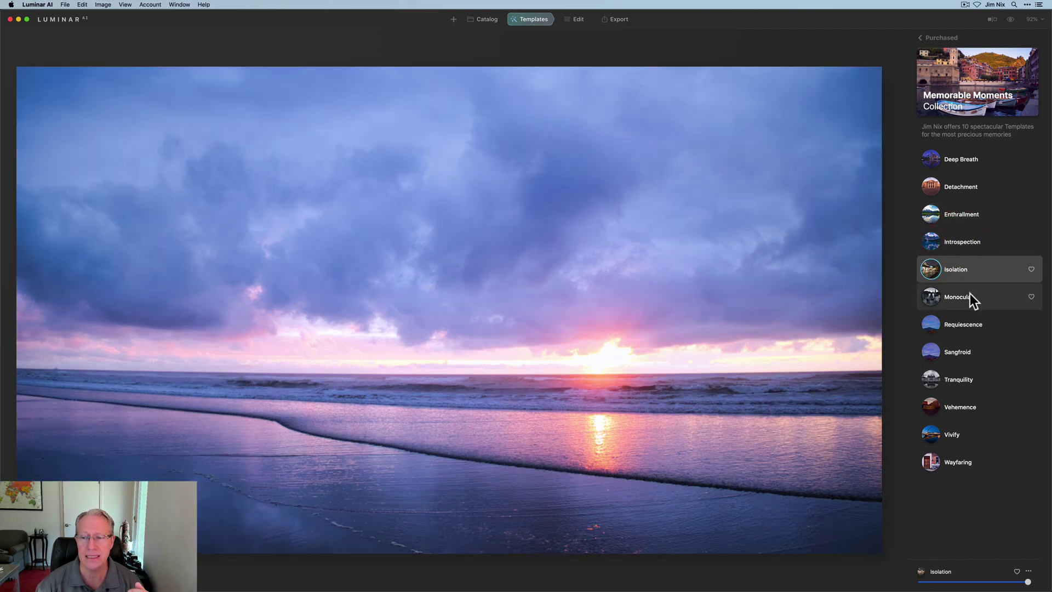
left_click(970, 294)
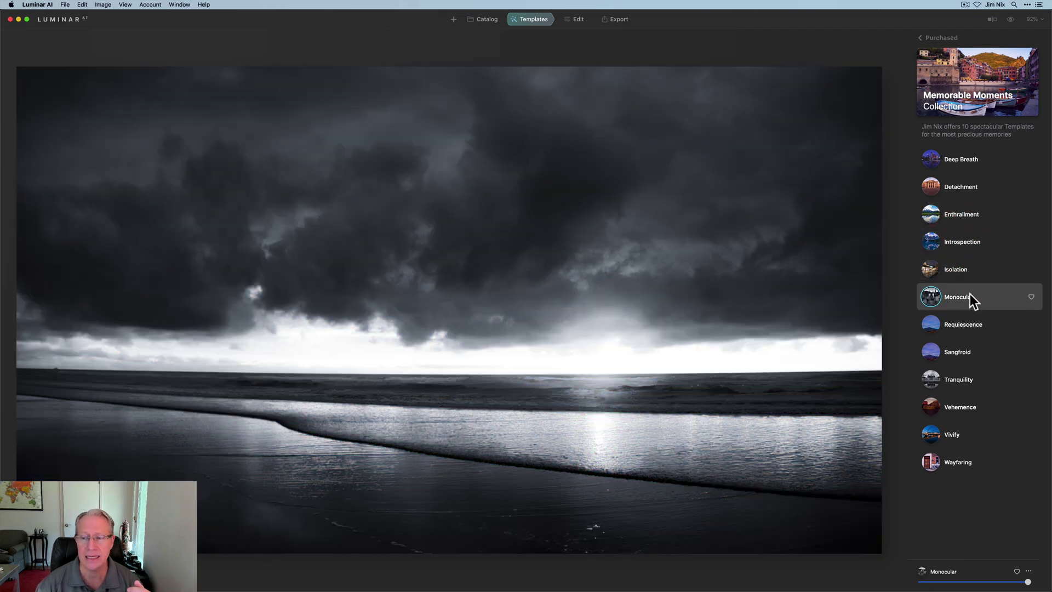
Try Requiescence, Sangfroid, Tranquility, Vehemence and Vivify, apply Wayfaring, and return to the grid
left_click(964, 327)
left_click(958, 358)
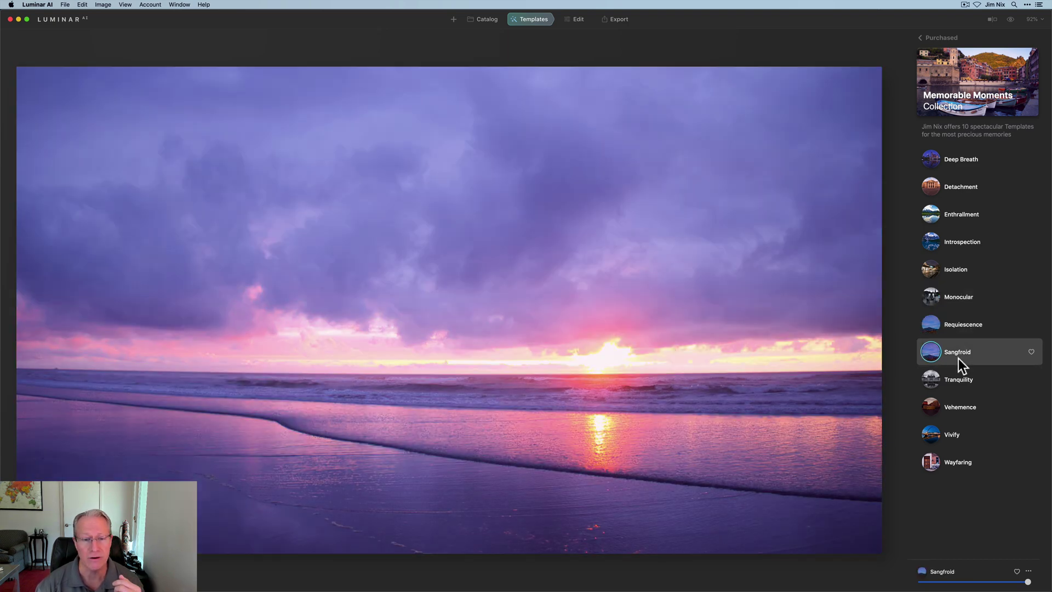
left_click(957, 389)
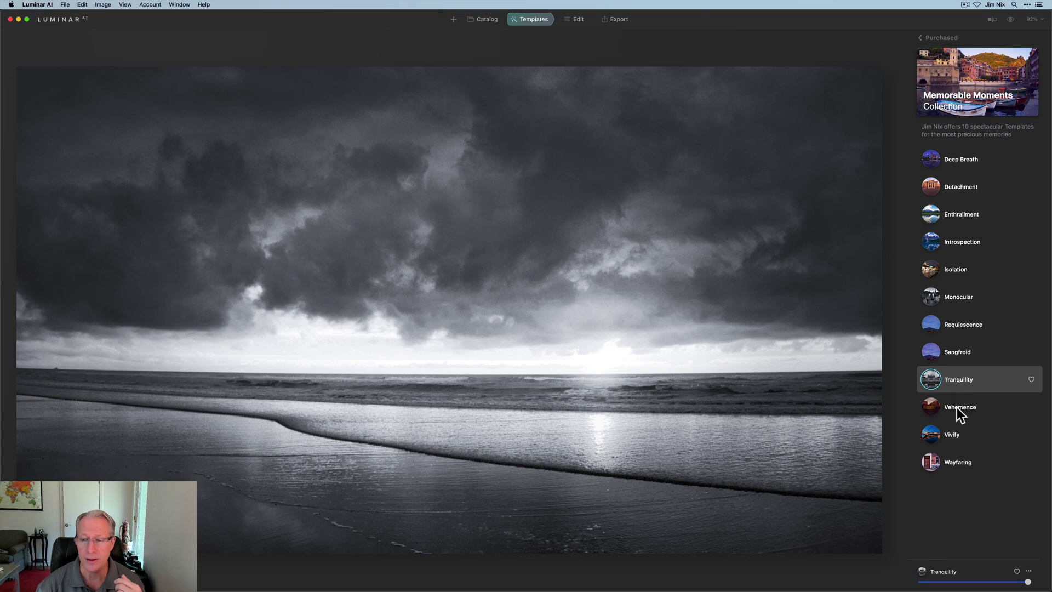
left_click(957, 406)
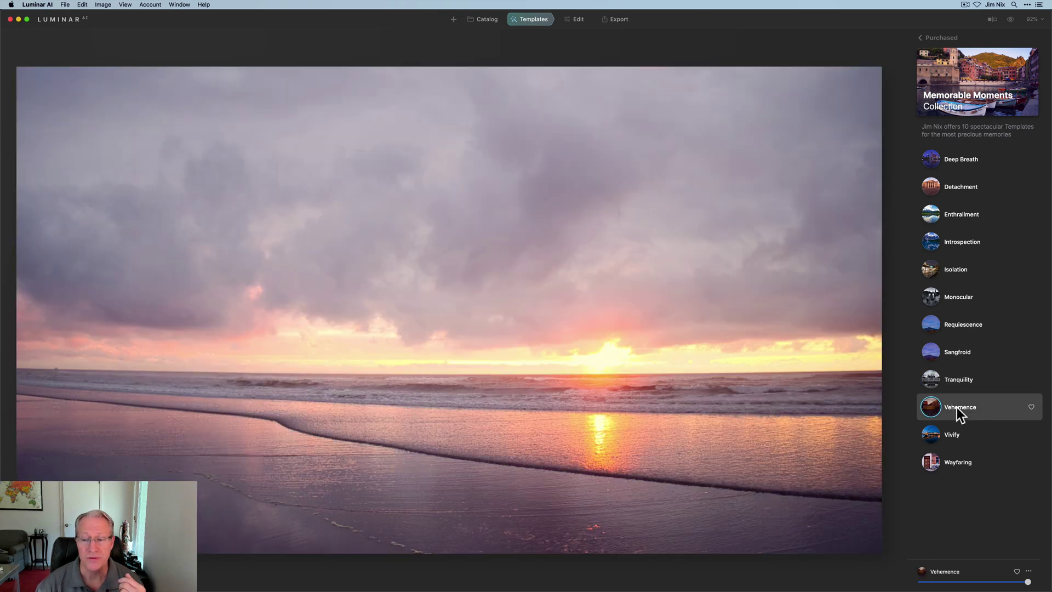
left_click(944, 439)
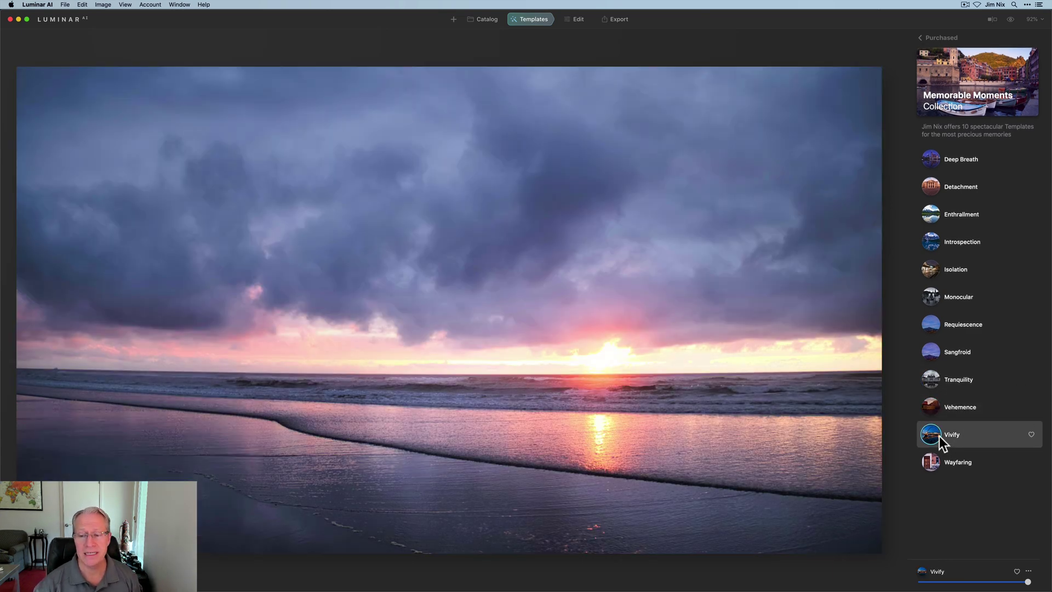
left_click(931, 456)
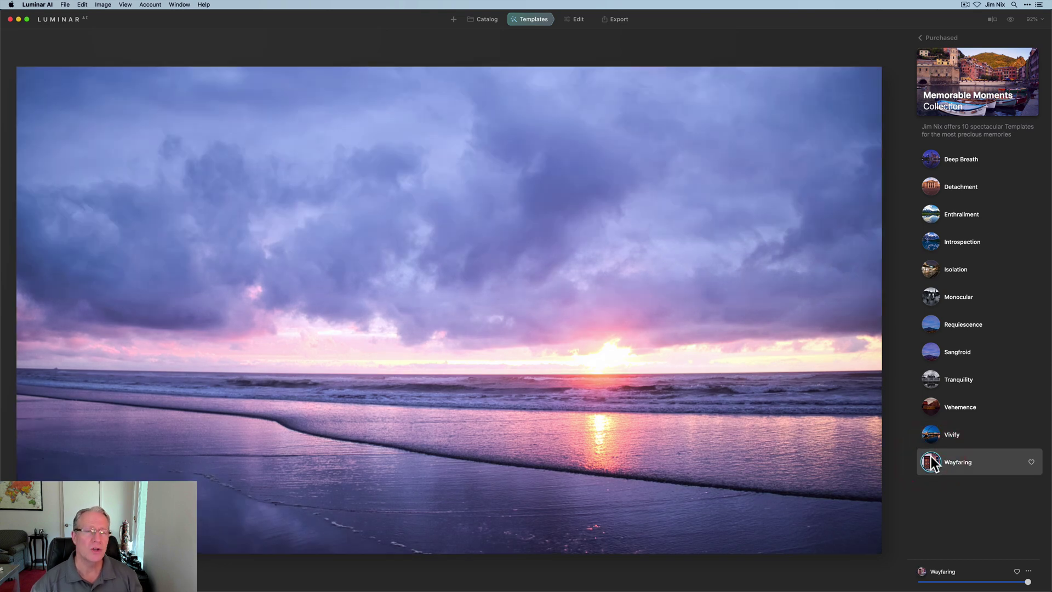
left_click(488, 20)
Open the sea-stack long exposure in Templates and apply Deep Breath
left_click(584, 93)
left_click(575, 21)
left_click(530, 19)
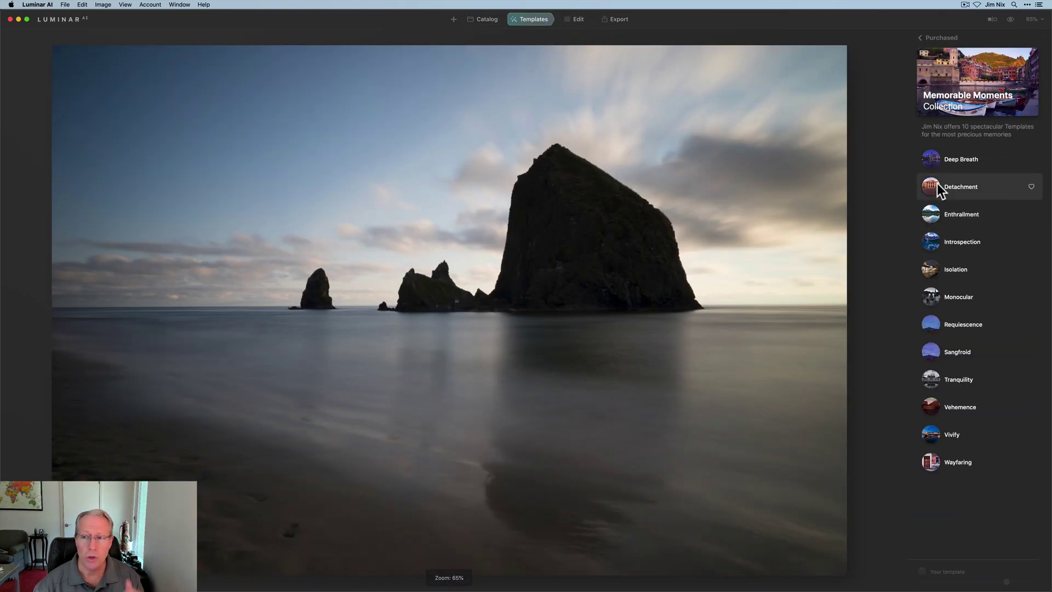
left_click(949, 162)
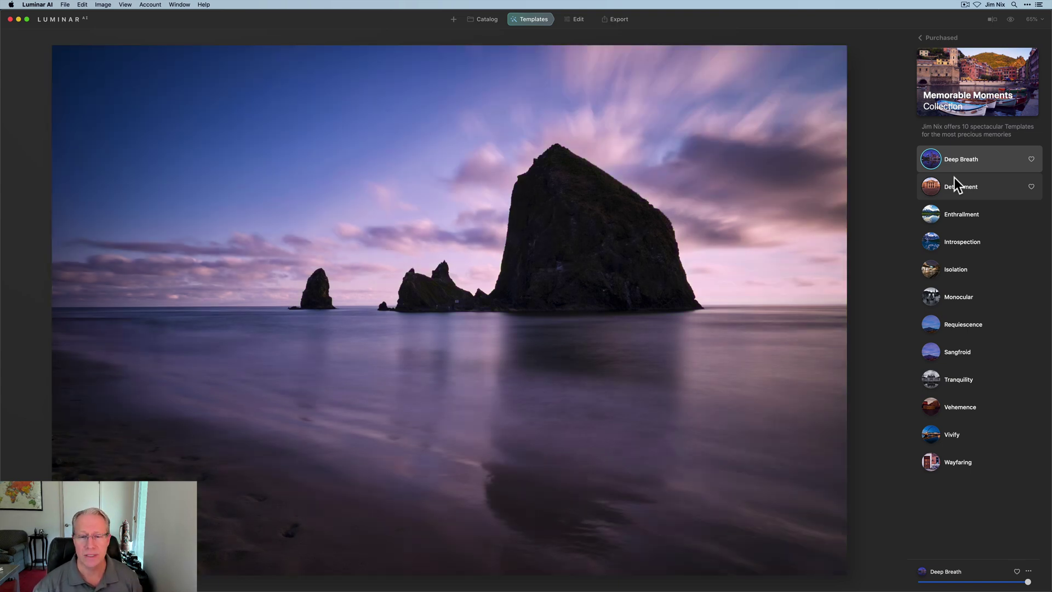
Try Detachment through Monocular, settle on Requiescence, and open its Edit adjustments
left_click(960, 188)
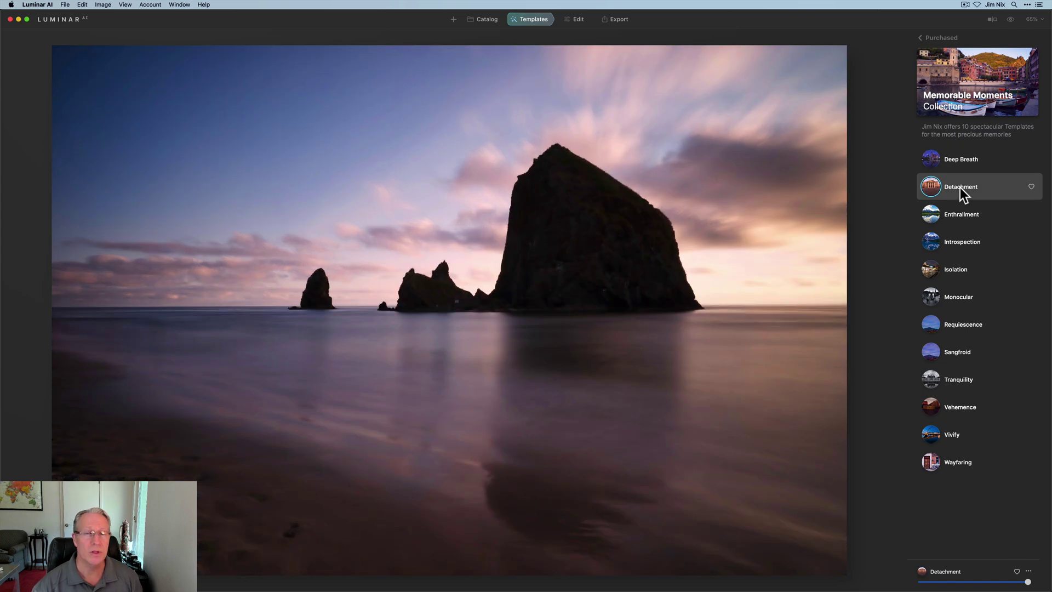
left_click(961, 214)
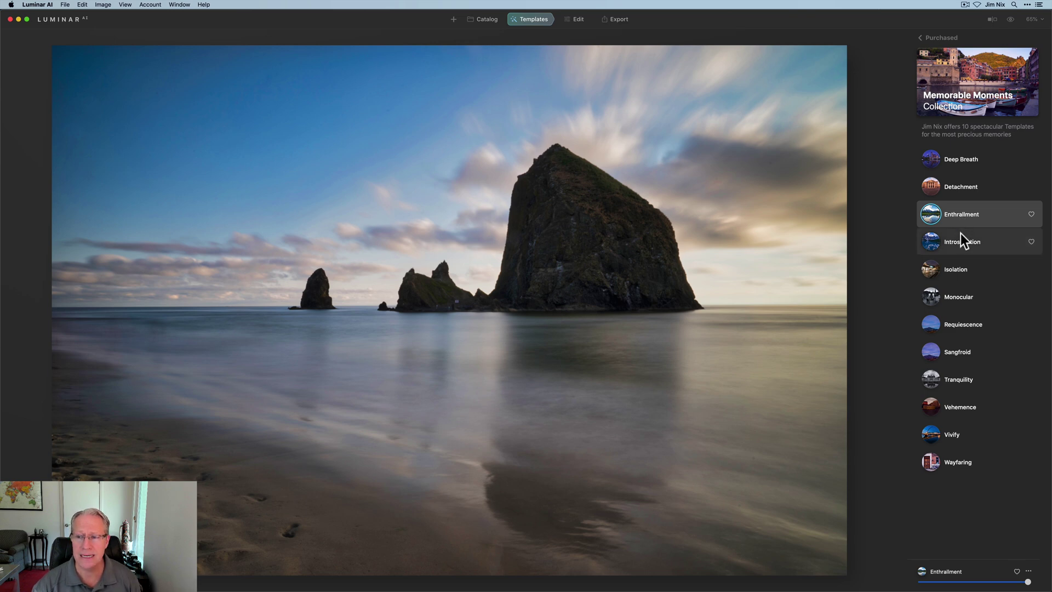
left_click(960, 237)
left_click(962, 268)
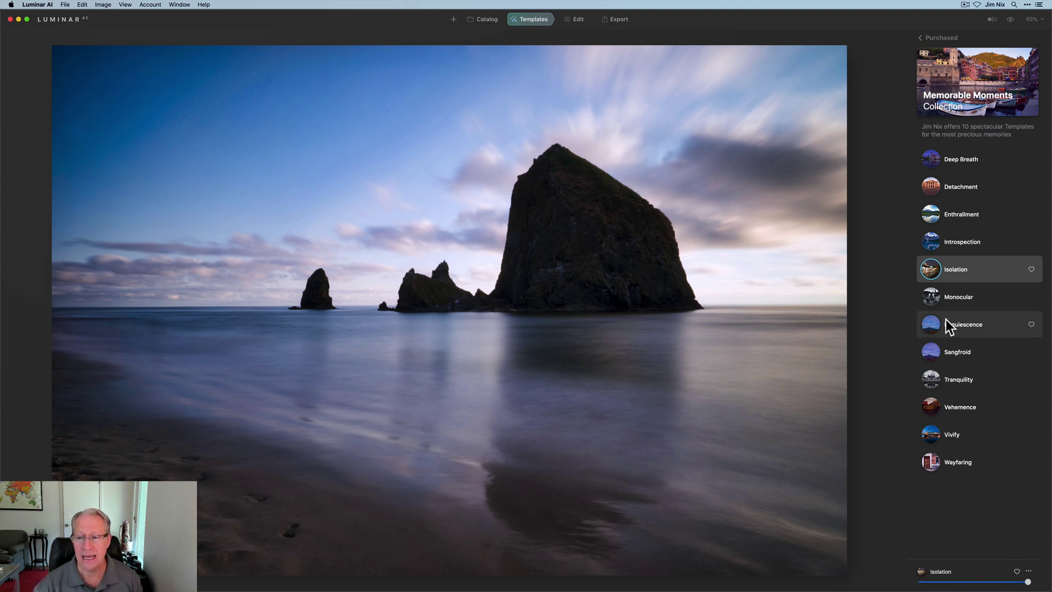
left_click(957, 301)
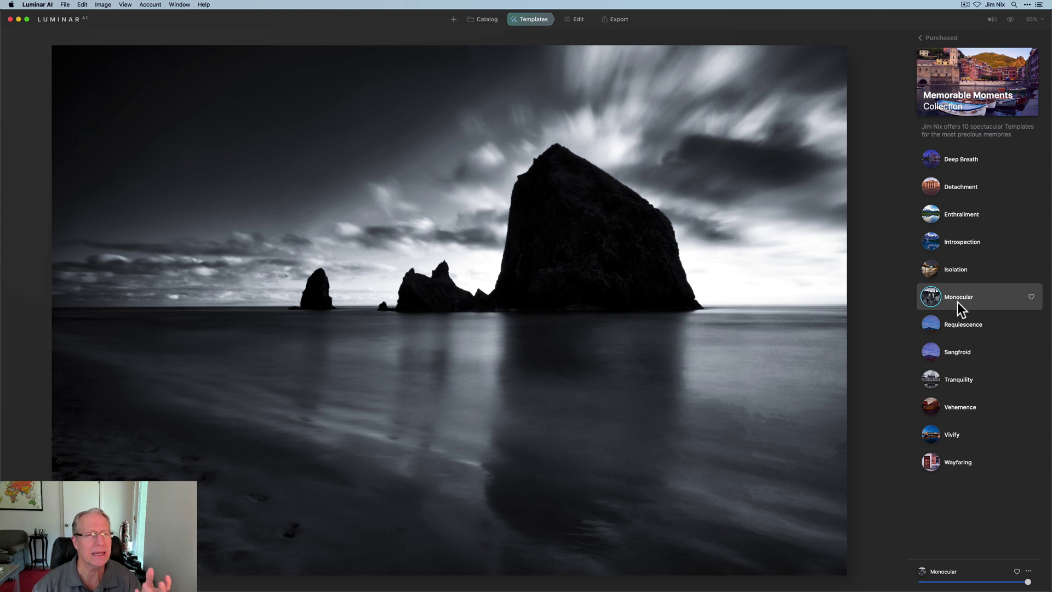
left_click(958, 322)
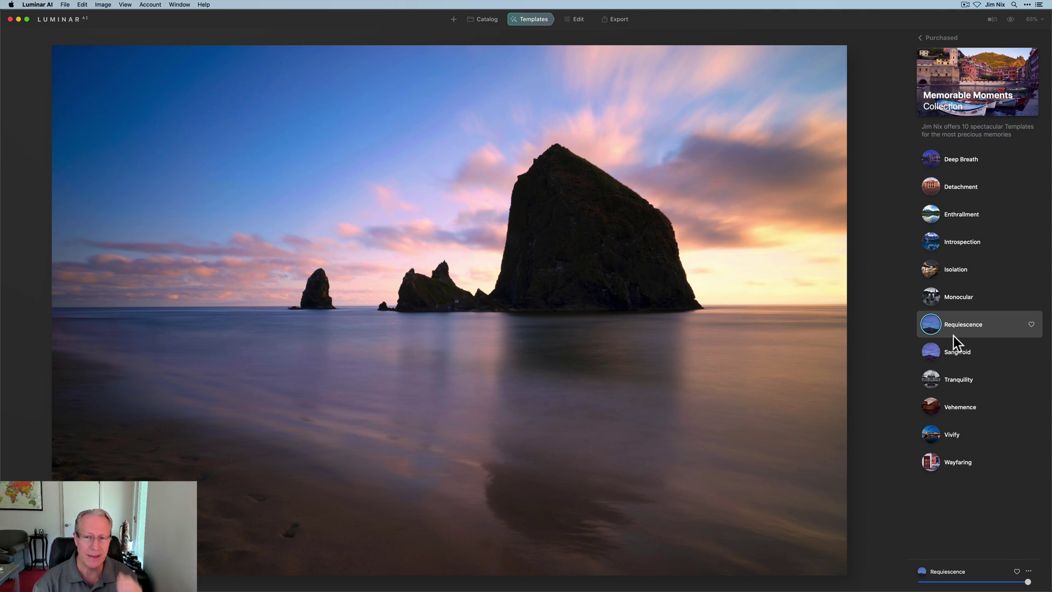
left_click(573, 20)
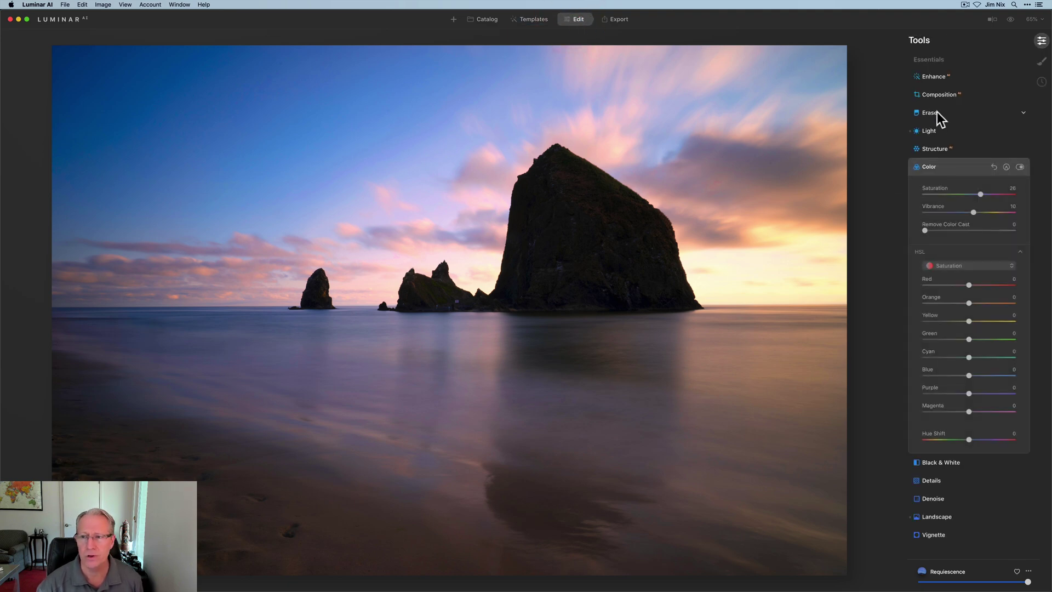
Raise the Requiescence edit's Enhance Accent to 35 and return to the Templates folder grid
left_click(932, 72)
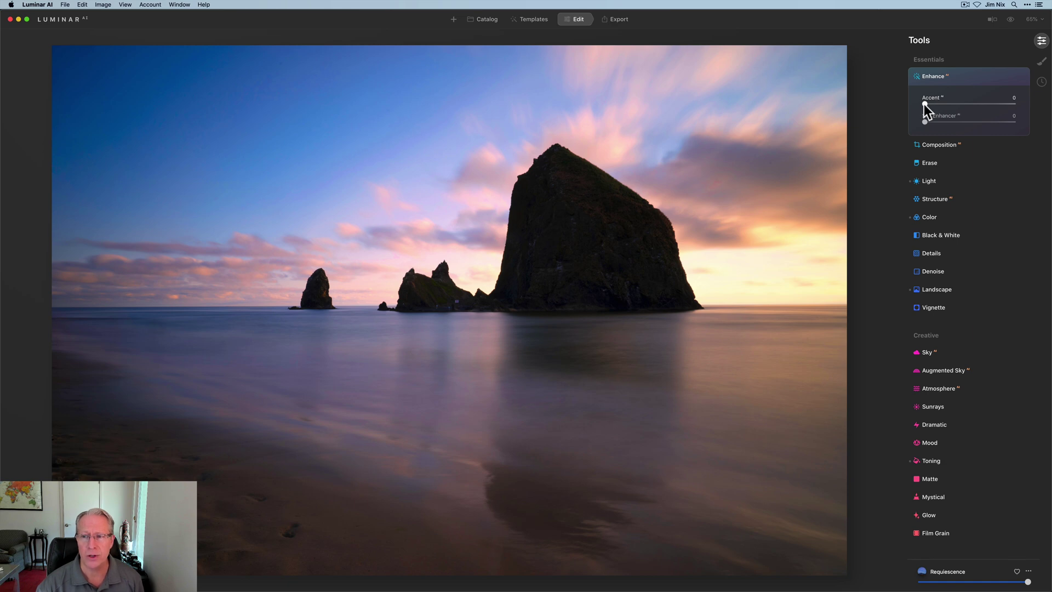
left_click_drag(924, 104, 956, 102)
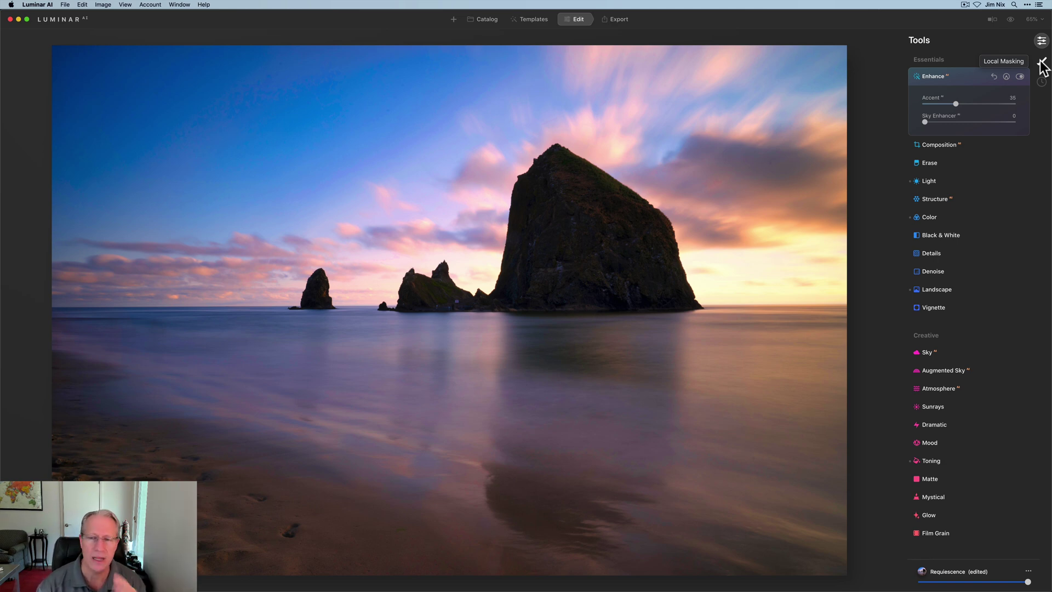
left_click(485, 24)
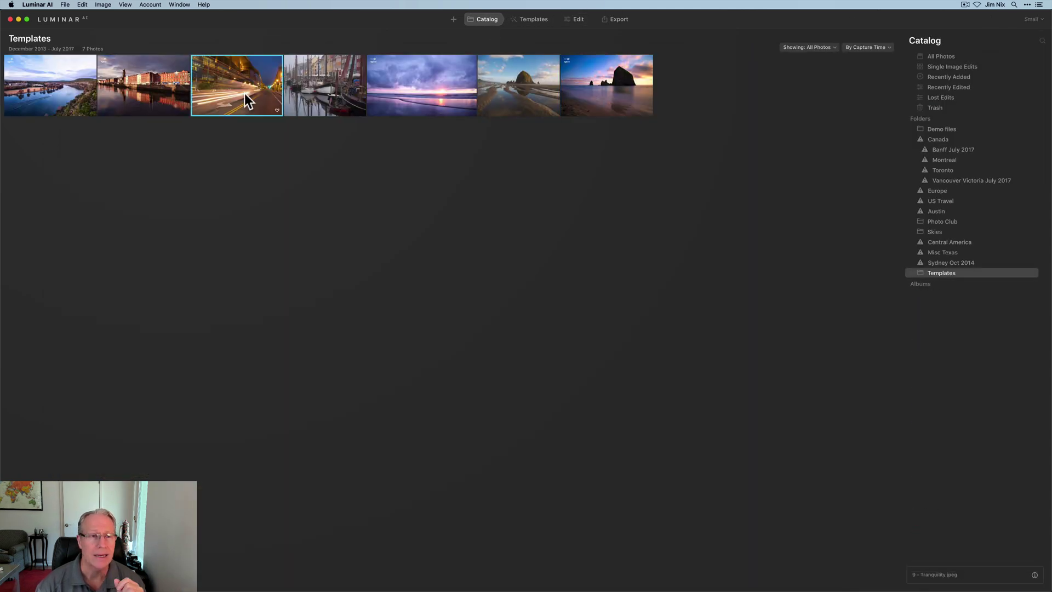
Open the light-trails street photo and try Deep Breath through Isolation, then Monocular
left_click(539, 20)
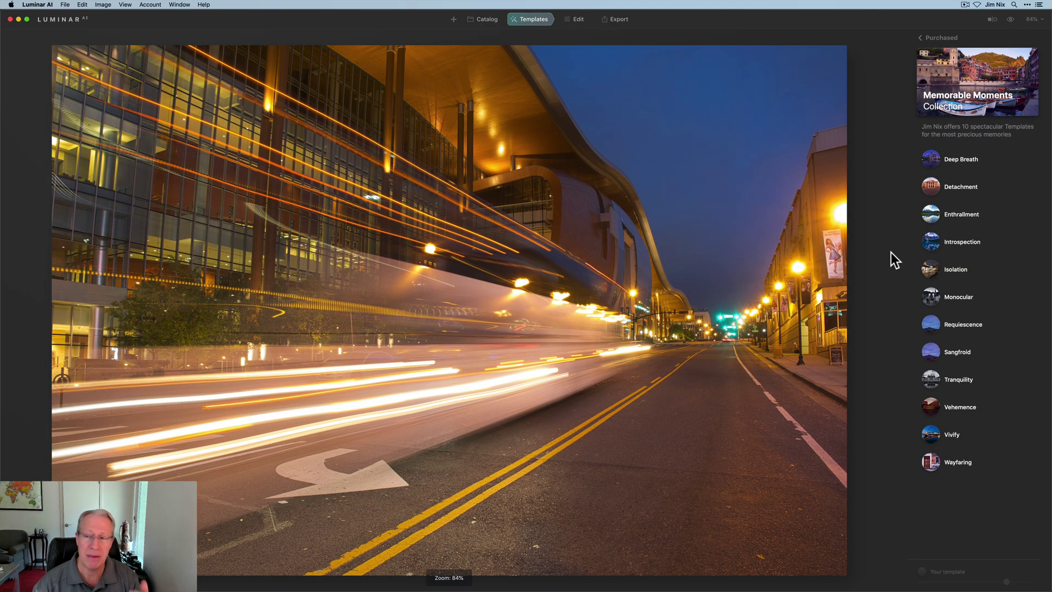
left_click(938, 158)
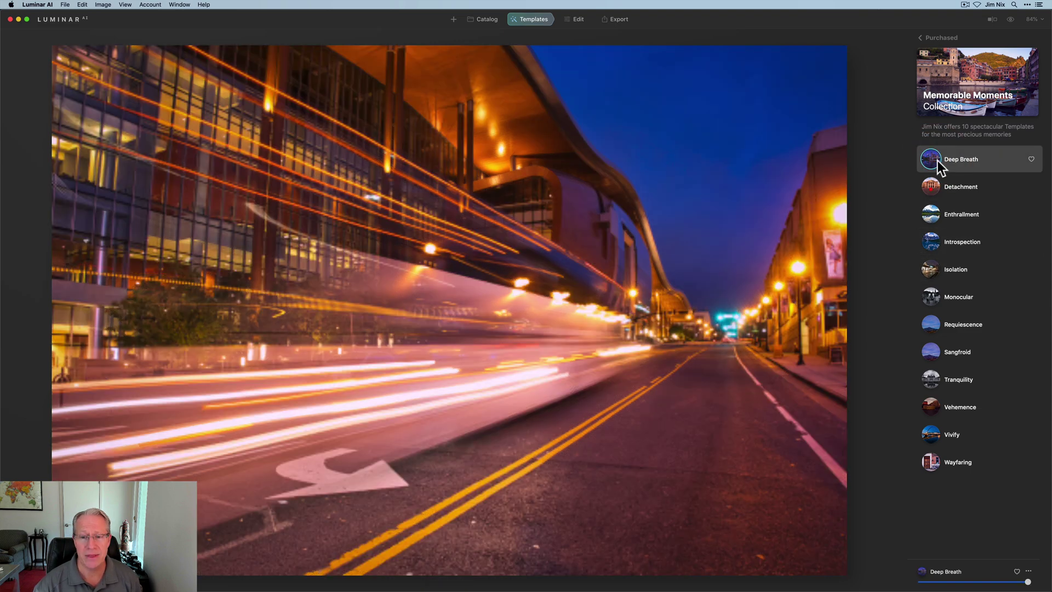
left_click(931, 188)
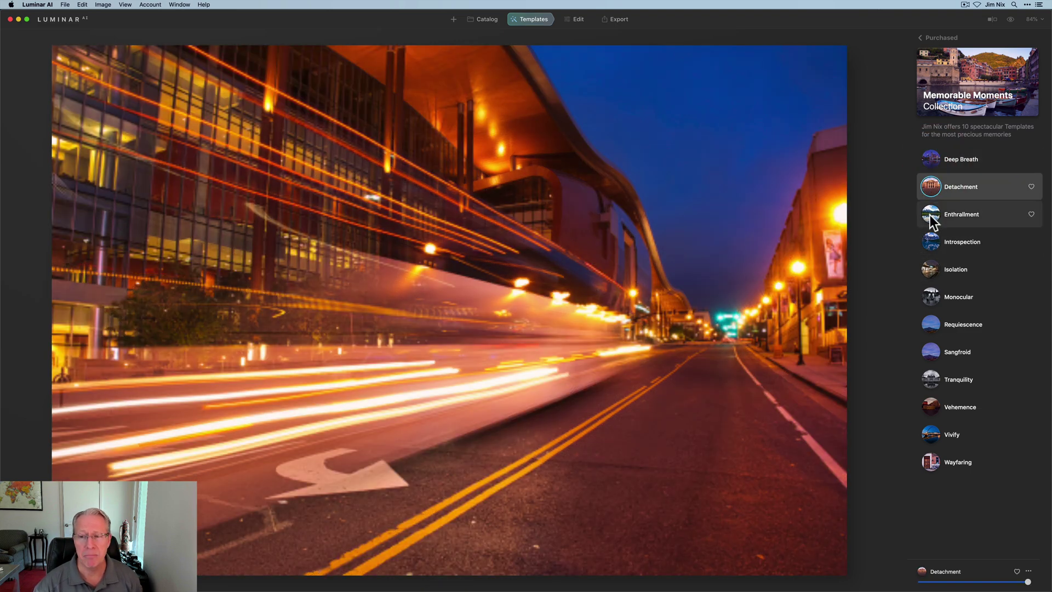
left_click(930, 215)
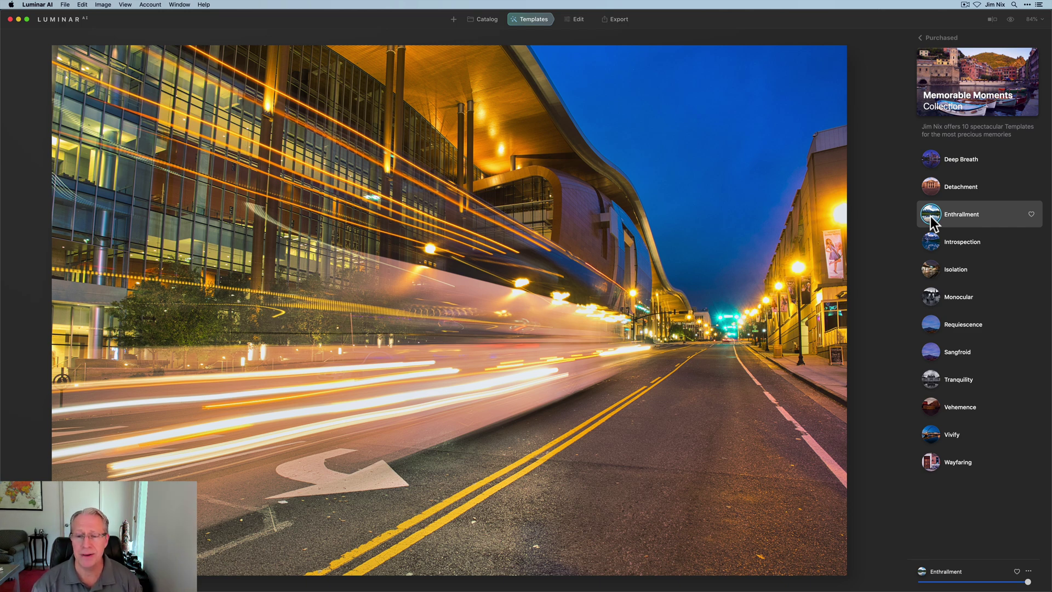
left_click(935, 244)
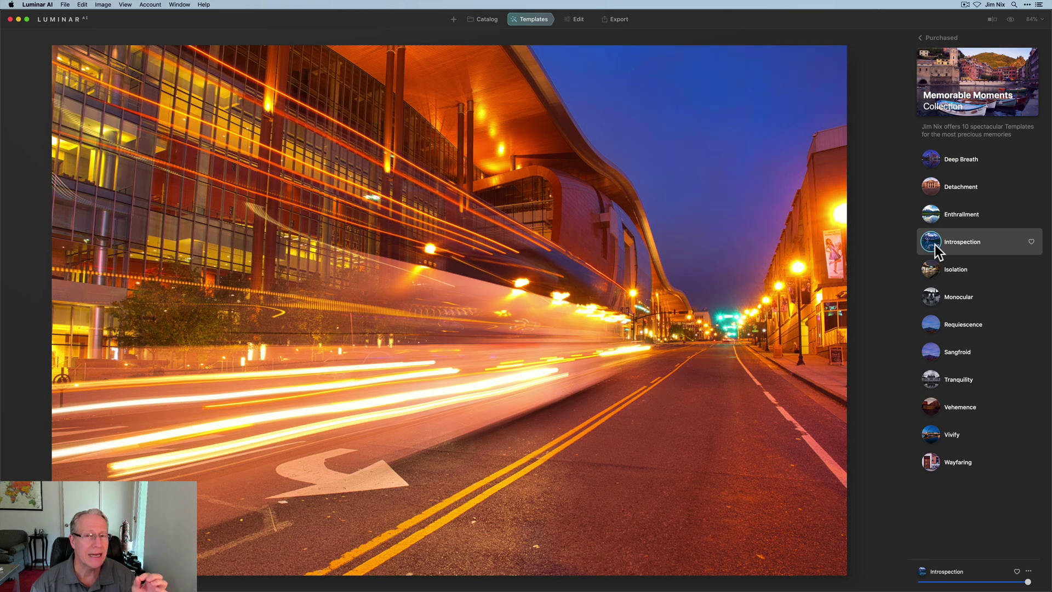
left_click(928, 269)
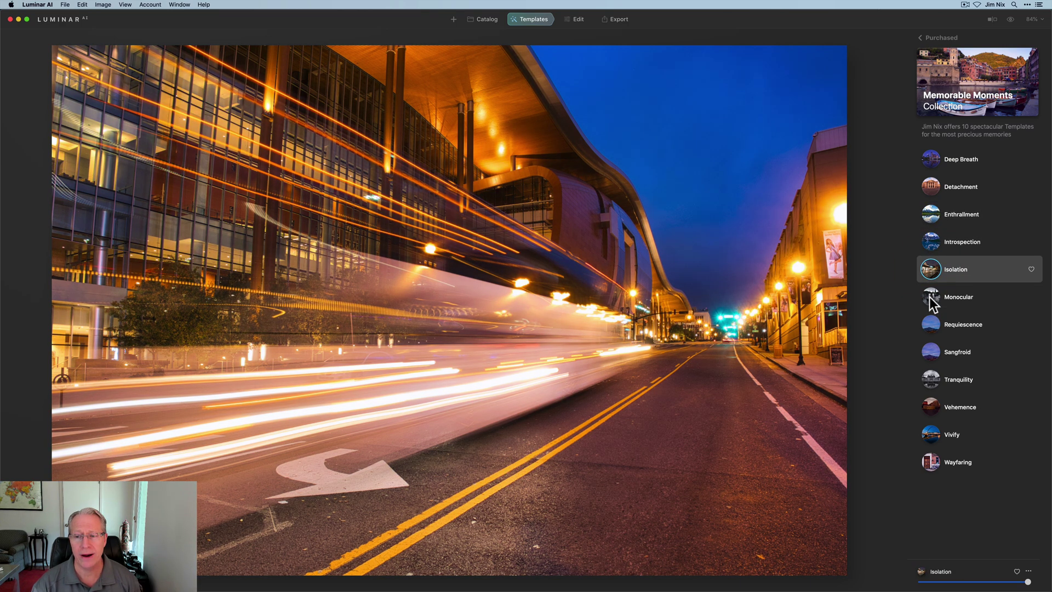
left_click(931, 305)
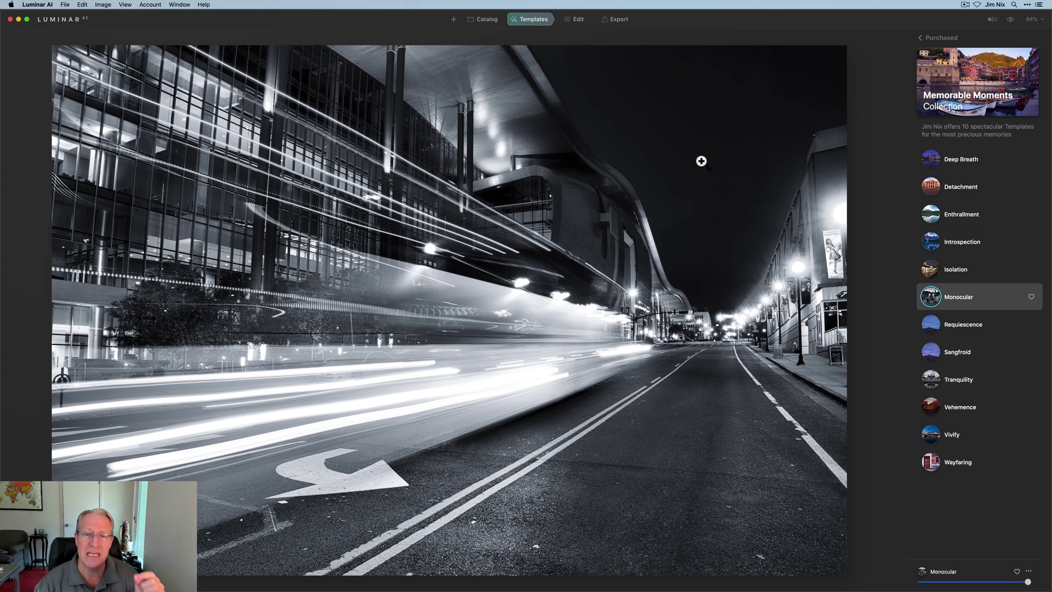
Try Requiescence, Sangfroid, Wayfaring and others, then settle on black-and-white Tranquility
left_click(953, 324)
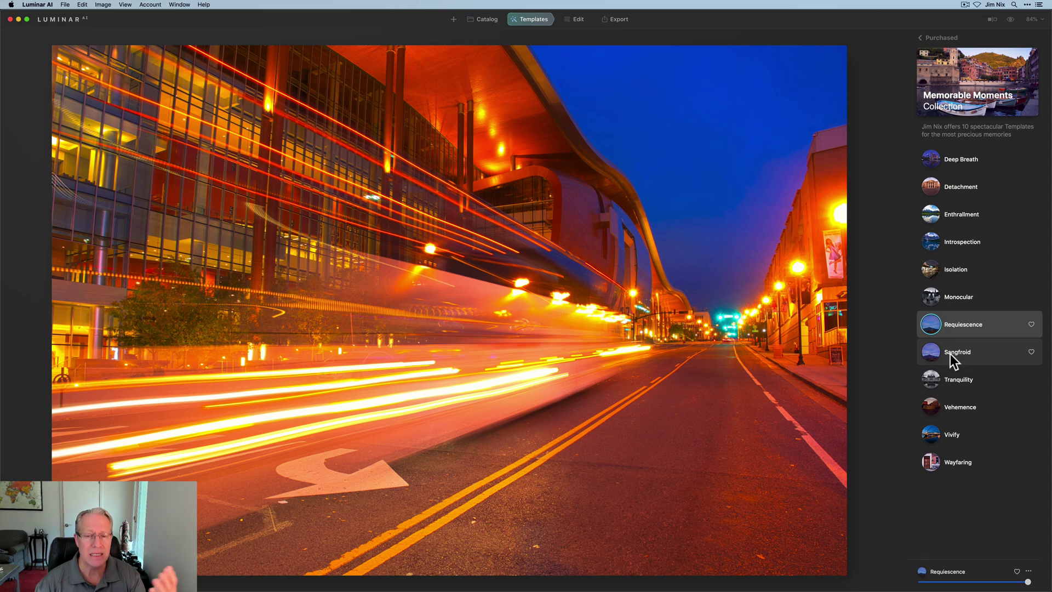
left_click(950, 354)
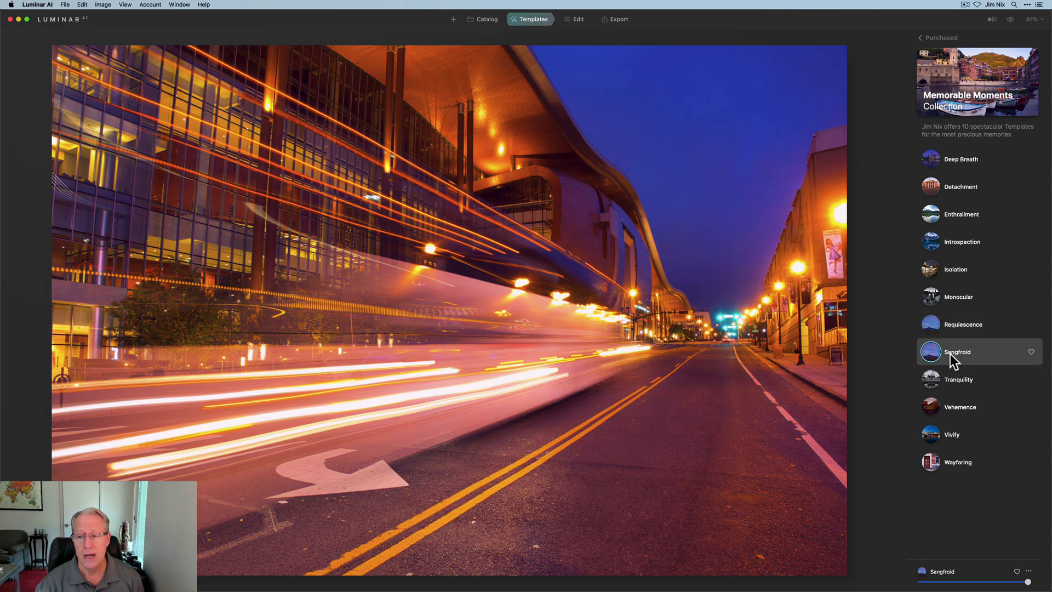
left_click(949, 379)
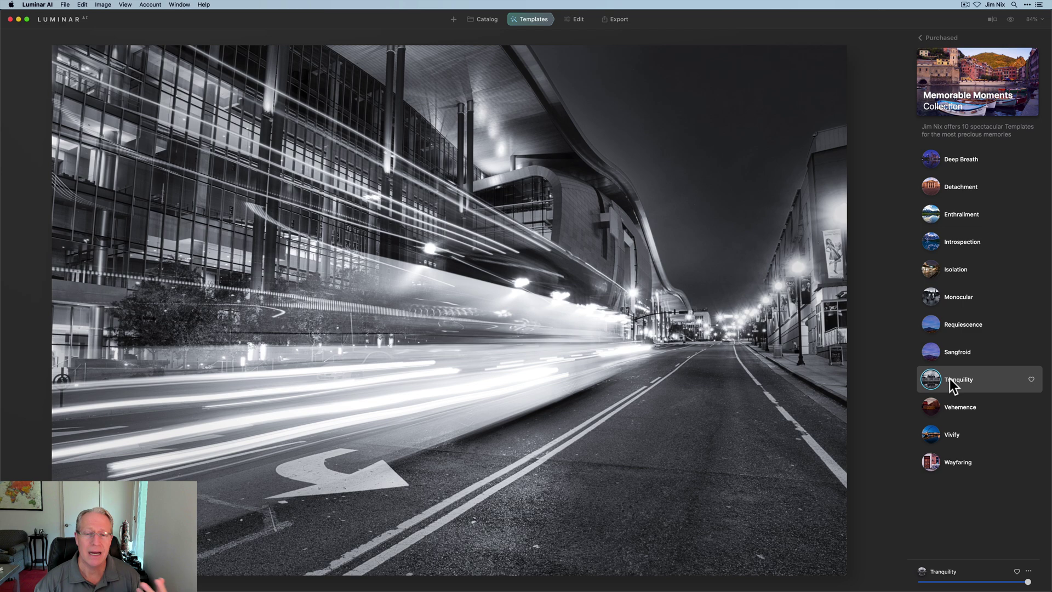
left_click(950, 407)
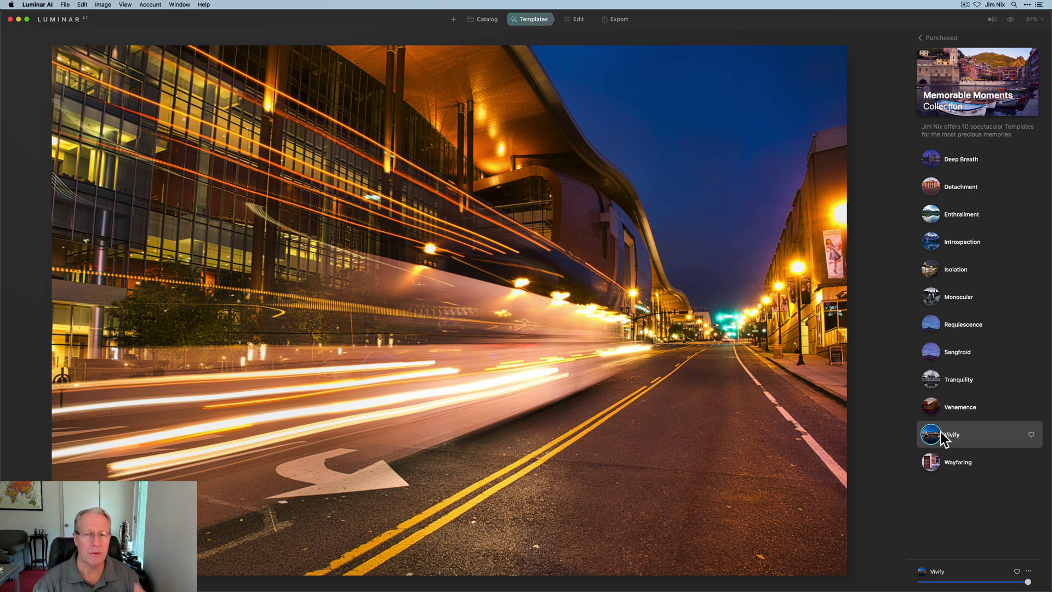
left_click(939, 463)
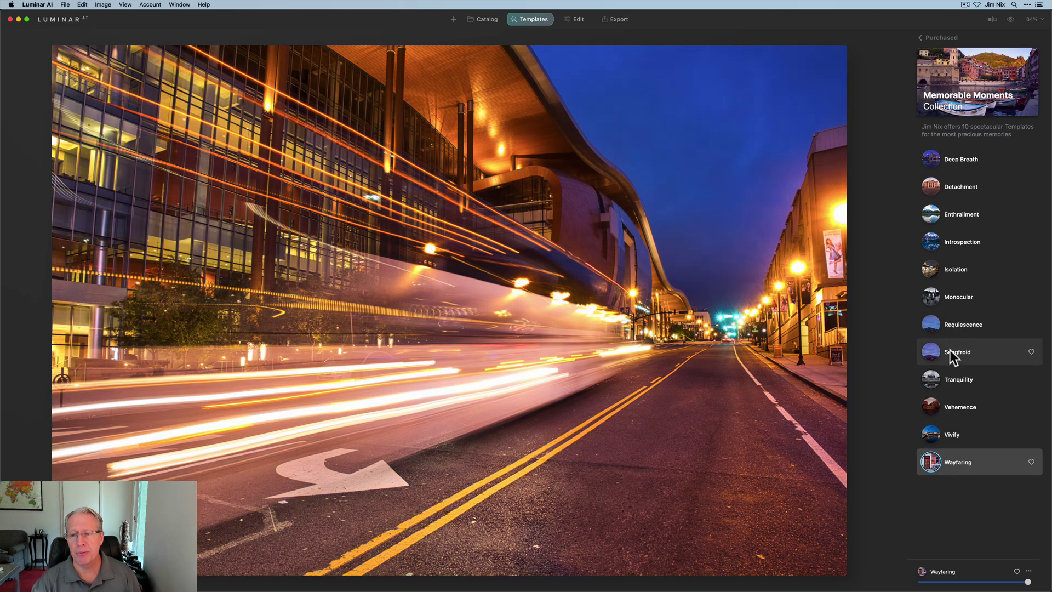
left_click(935, 300)
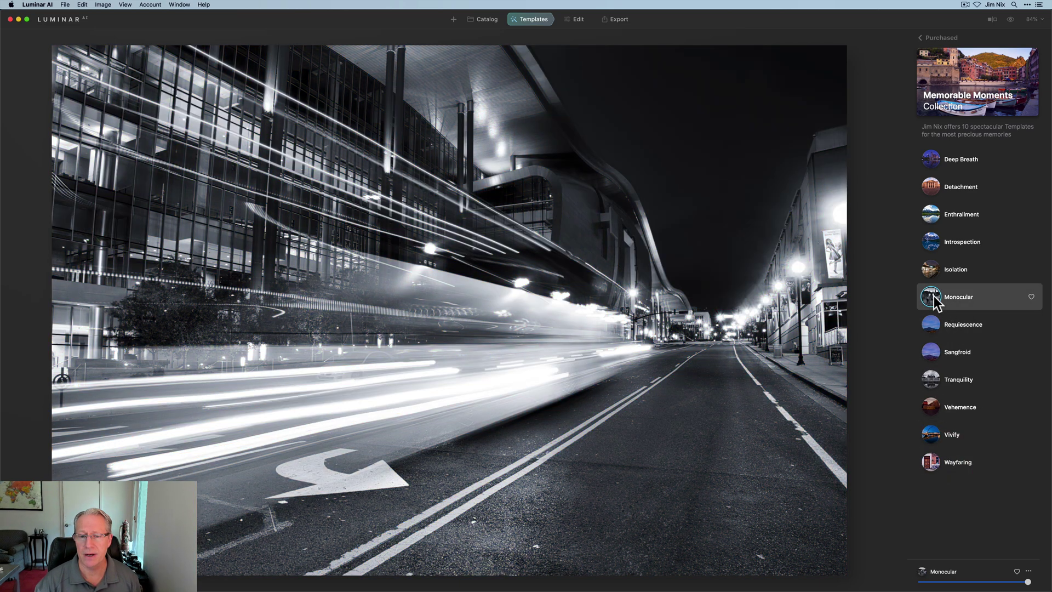
left_click(931, 382)
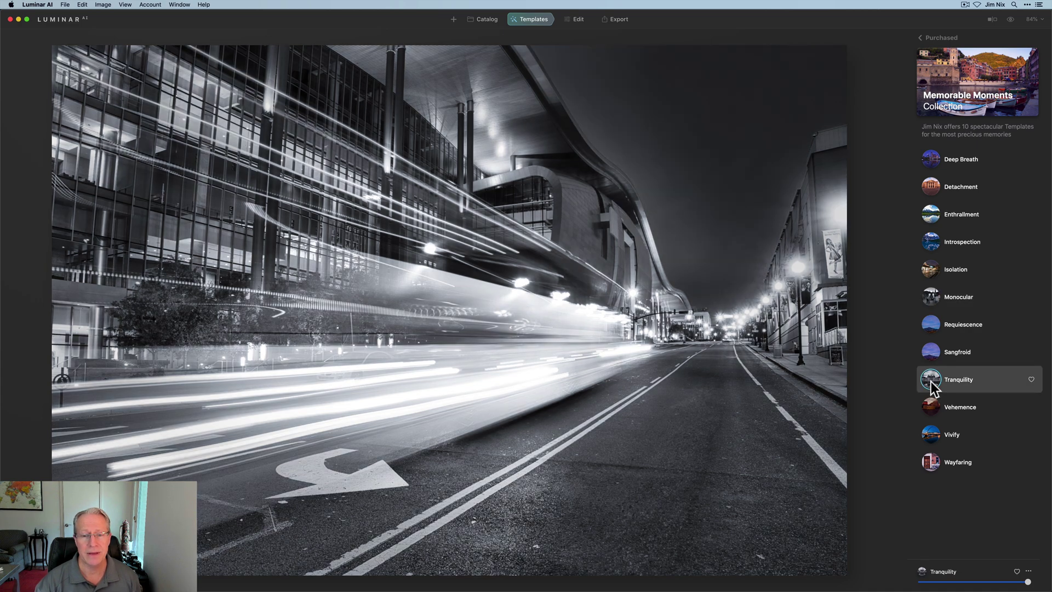